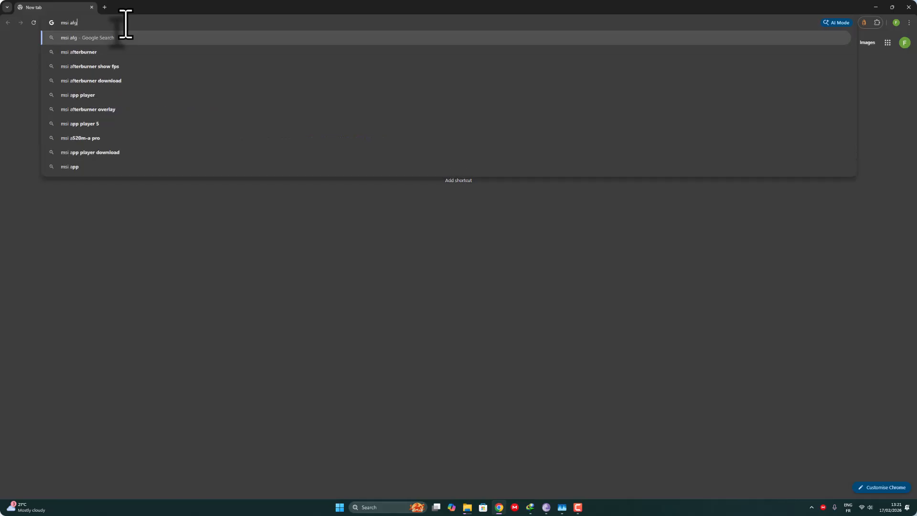
Step: Search the web for msi afterburner, open MSI's official Afterburner page and accept its cookies
key("BackSpace")
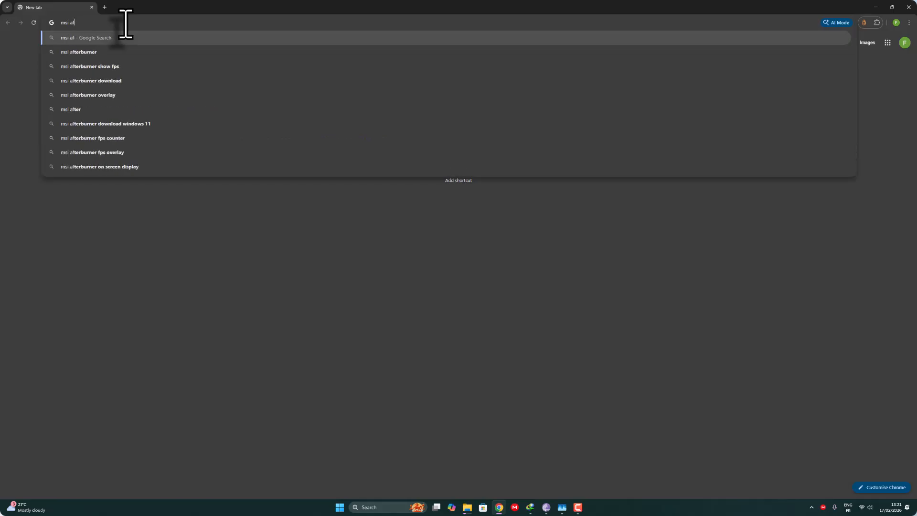
key("Down")
key("Return")
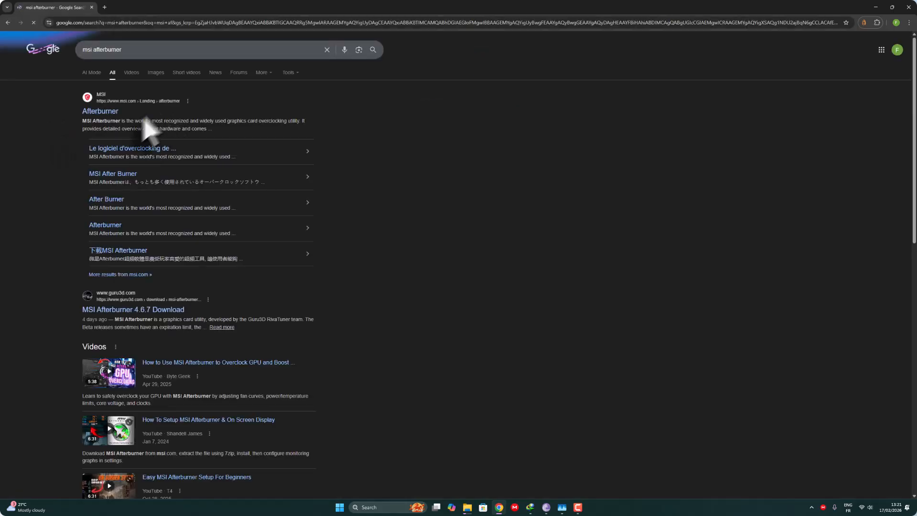
left_click(102, 116)
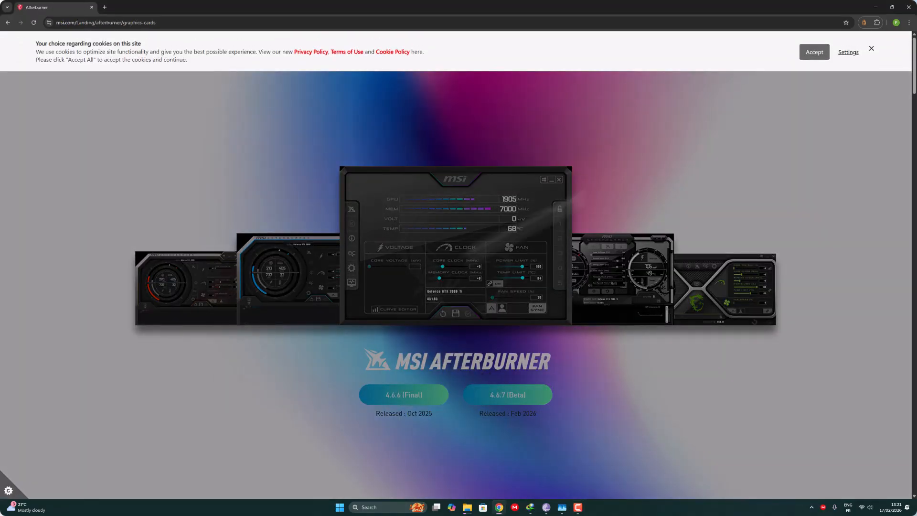
left_click(815, 53)
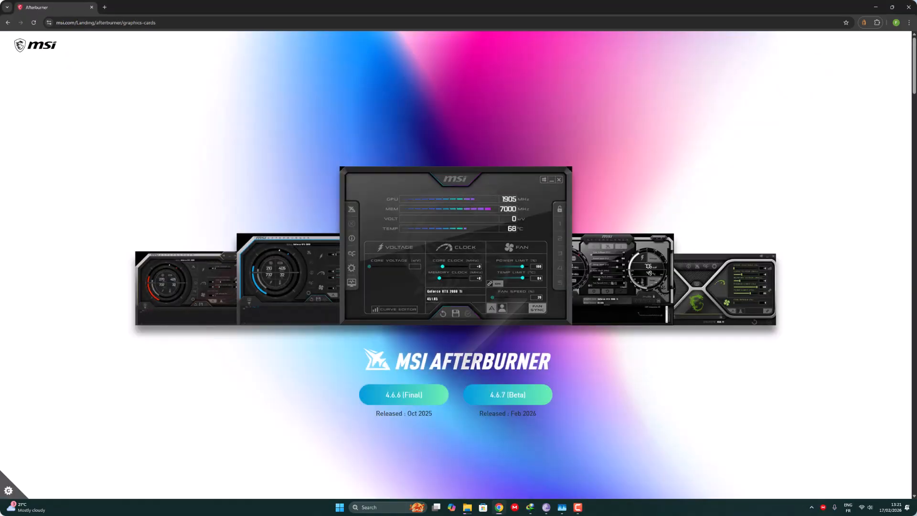
Step: Download MSI Afterburner 4.6.7 (Beta) instead of 4.6.6 (Final) and close the browser
left_click(404, 396)
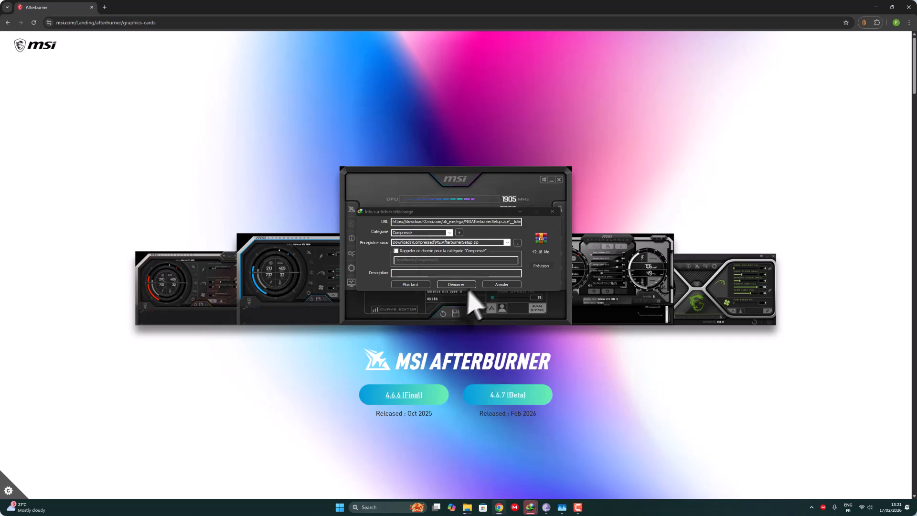
left_click(497, 284)
left_click(505, 399)
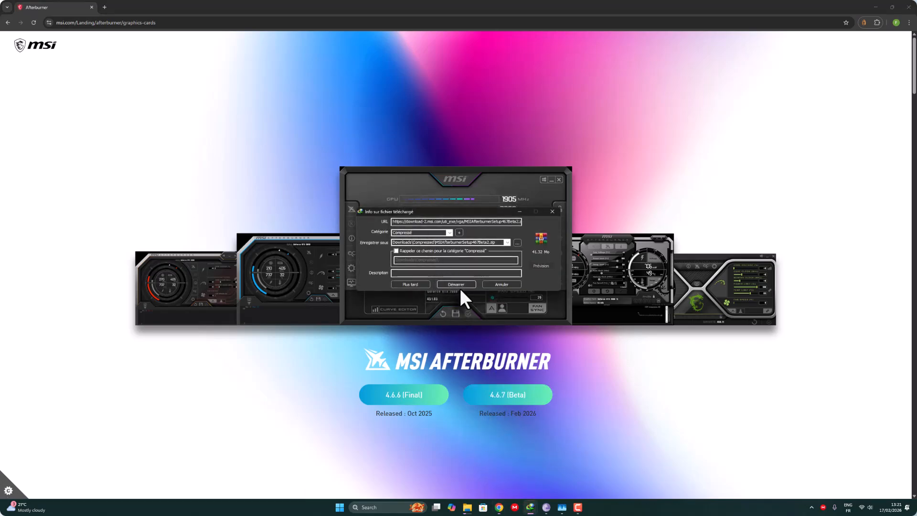
left_click(462, 284)
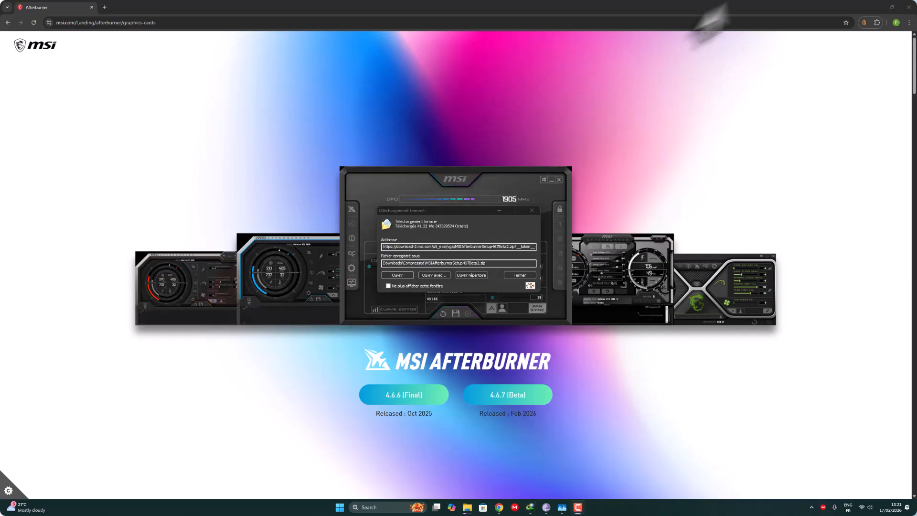
left_click(909, 7)
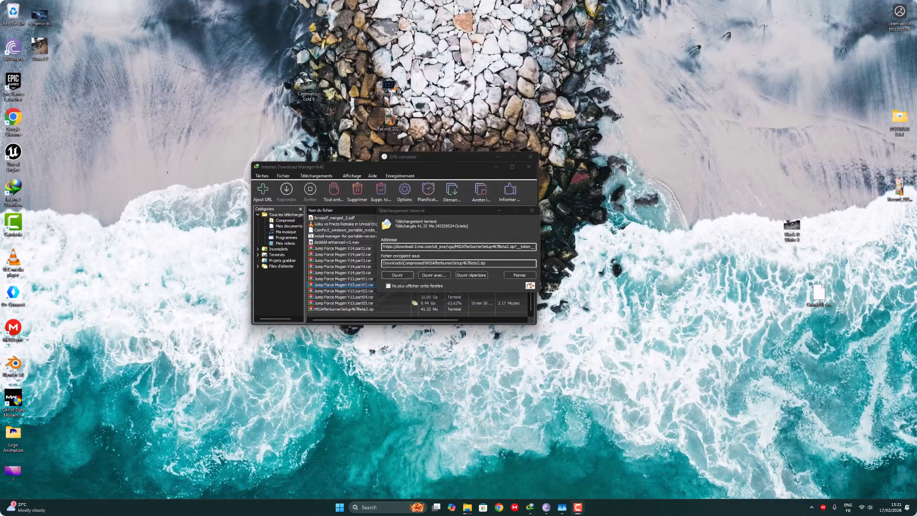
Step: Open the downloaded archive and start MSIAfterburnerSetup467Beta2.exe with English as the installer language
left_click(397, 275)
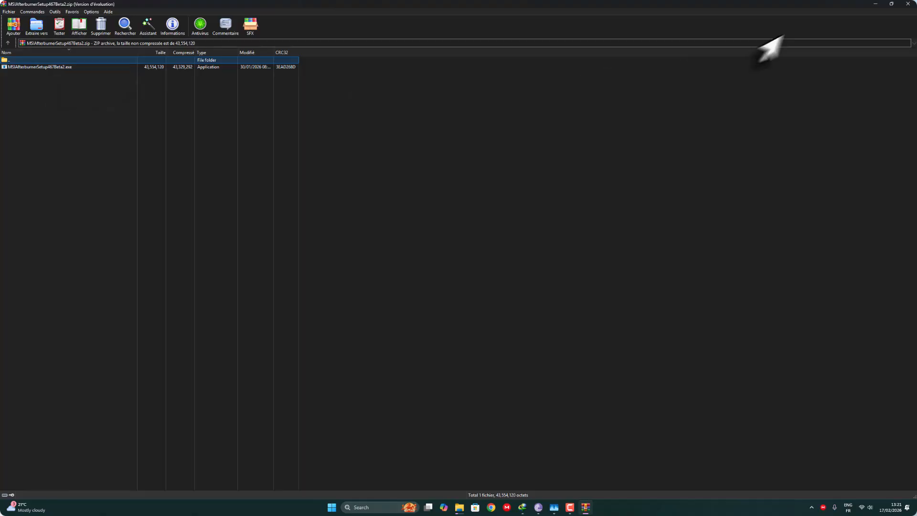
double_click(59, 67)
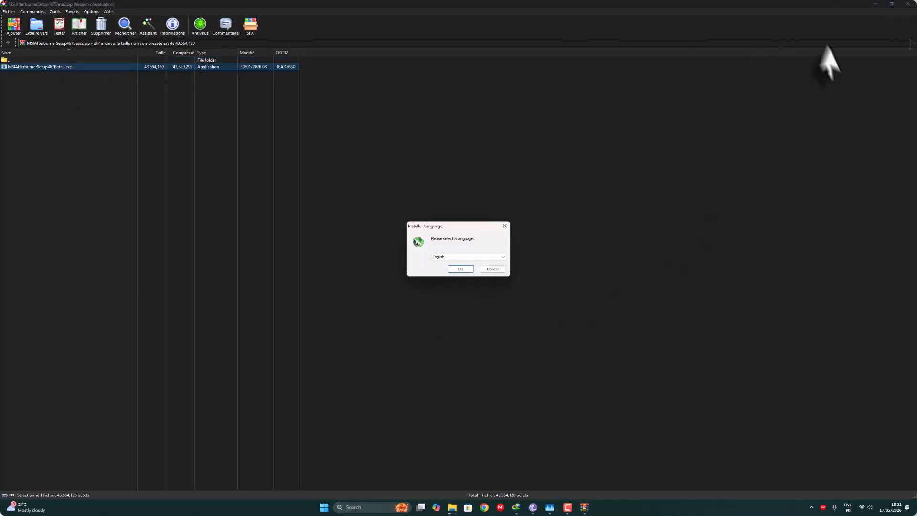
left_click(461, 269)
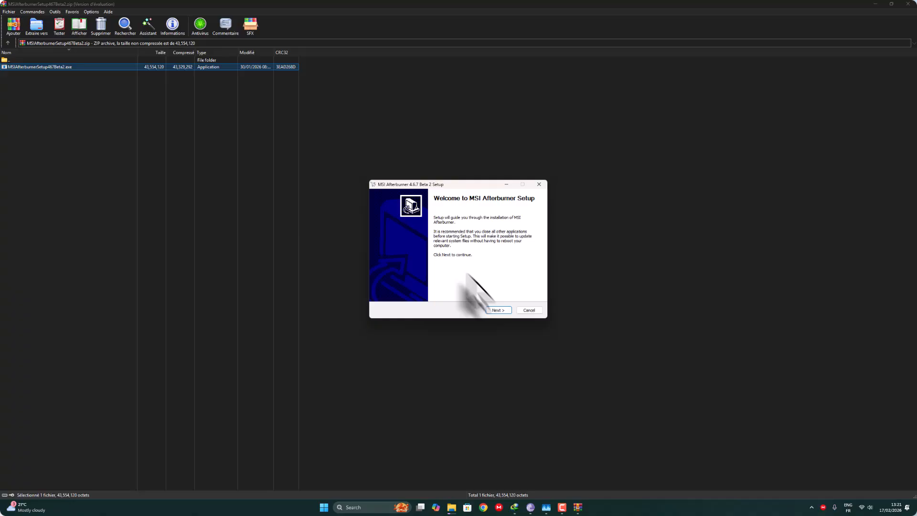
Step: Accept the MSI Afterburner licence and start the installation with RivaTuner Statistics Server included
left_click(504, 311)
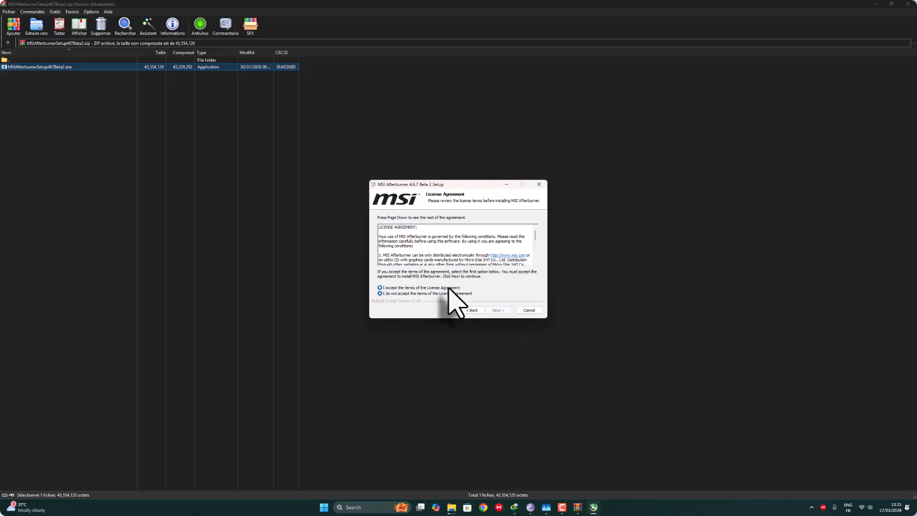
left_click(449, 288)
left_click(497, 310)
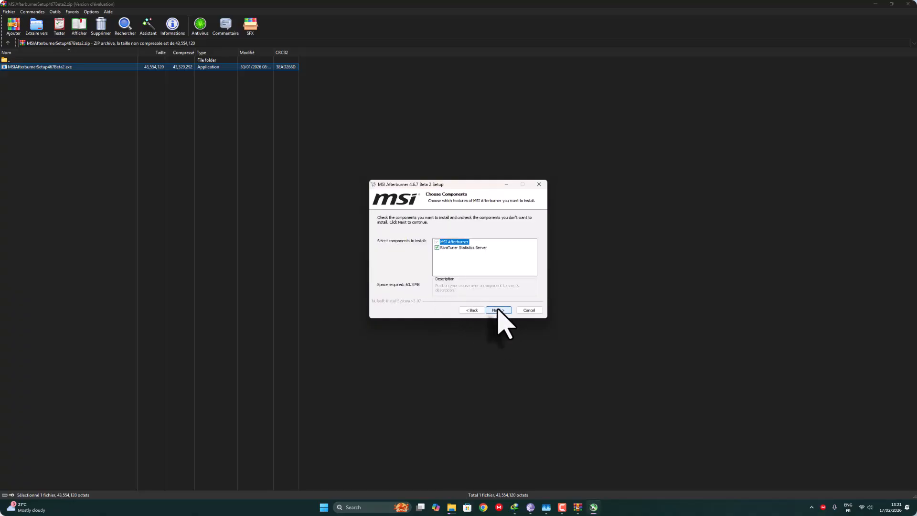
left_click(498, 310)
left_click(498, 310)
left_click(498, 310)
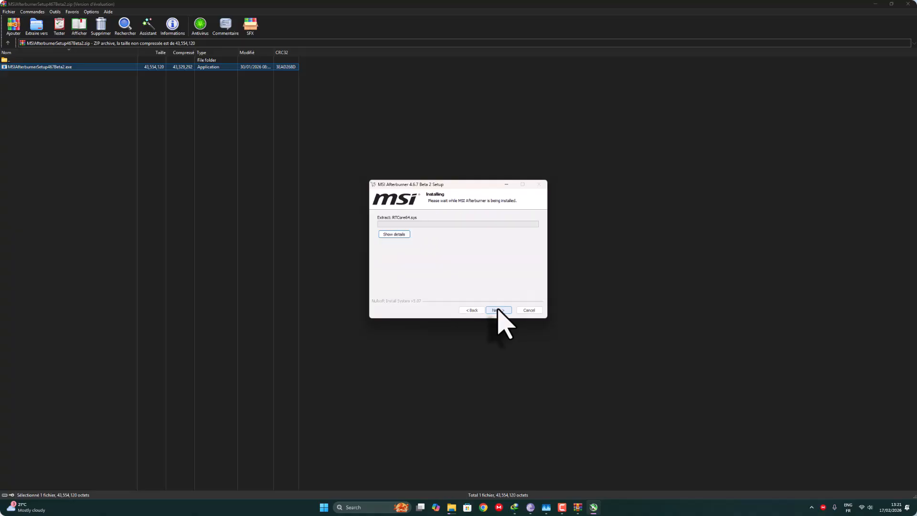
Step: Clear the desktop by closing the archive and download manager windows and minimizing the file copy progress window
left_click(907, 3)
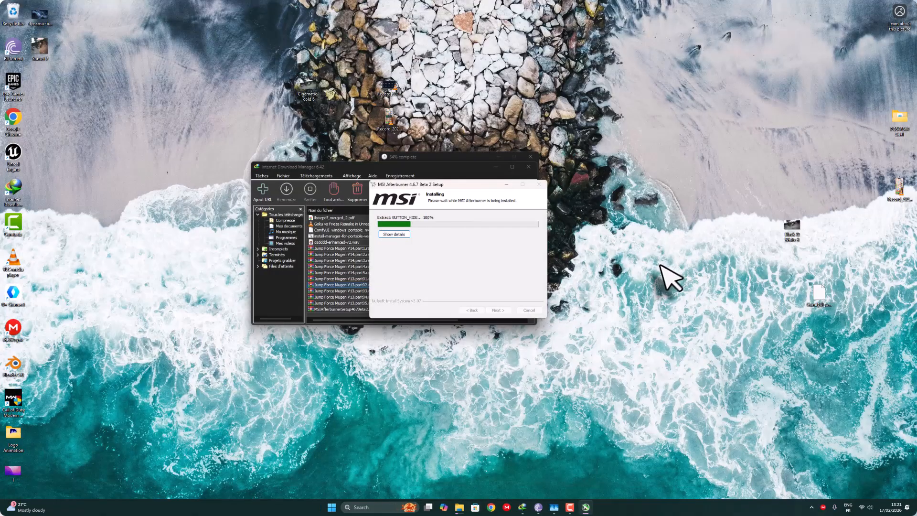
left_click(335, 168)
left_click(528, 166)
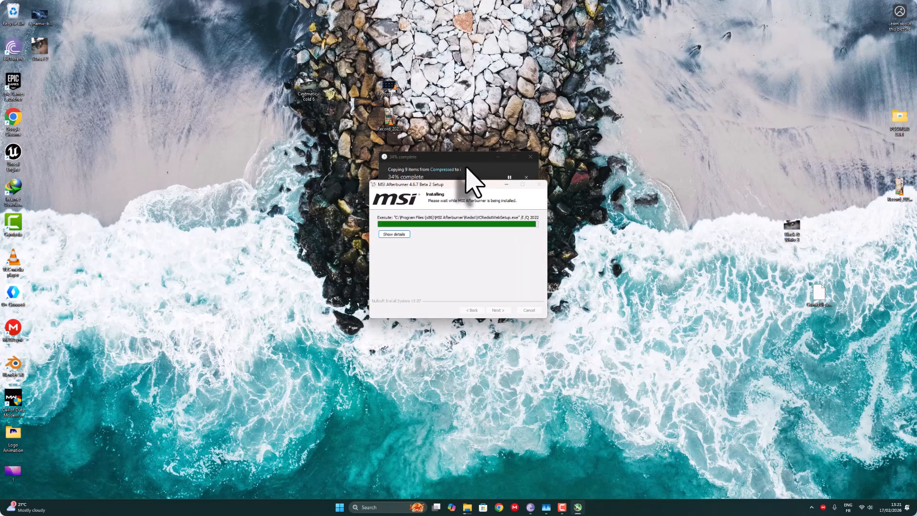
left_click(498, 157)
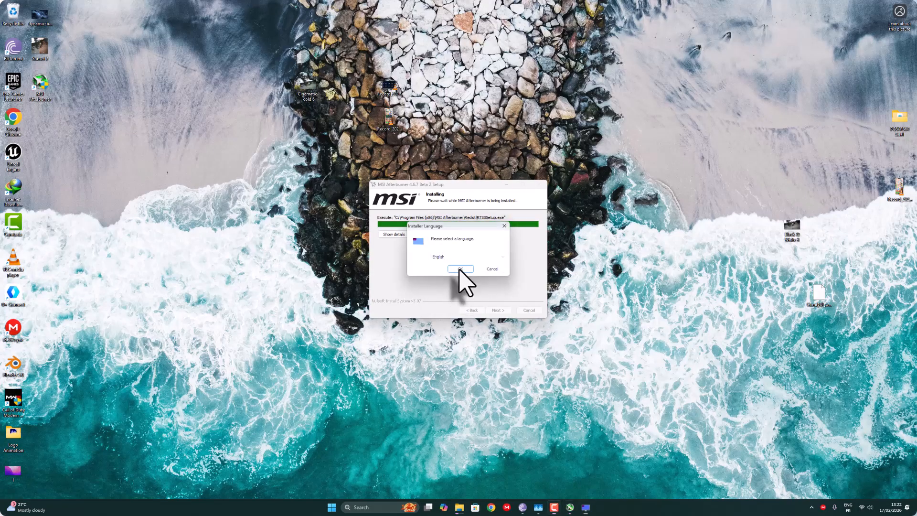
Step: Install RivaTuner Statistics Server in English with its licence accepted, and finish its setup
left_click(460, 269)
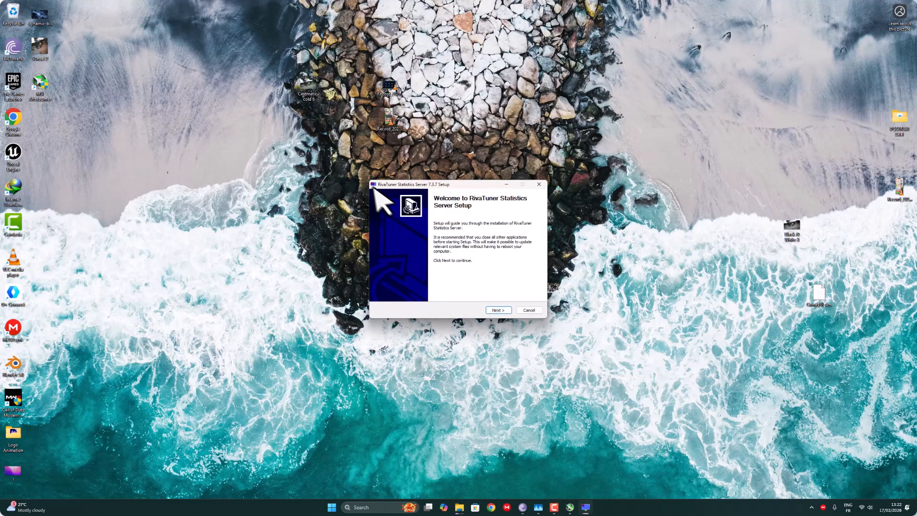
left_click(497, 310)
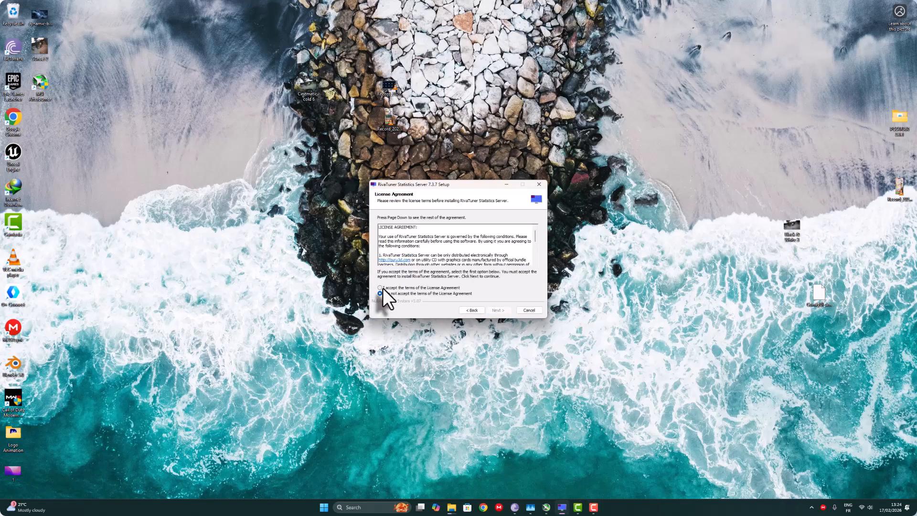
left_click(380, 288)
left_click(501, 310)
left_click(501, 310)
left_click(497, 310)
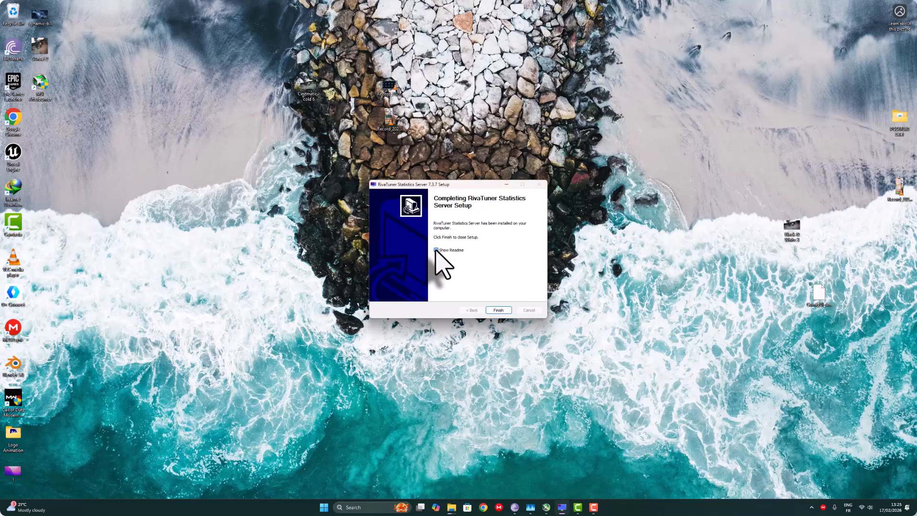
left_click(498, 311)
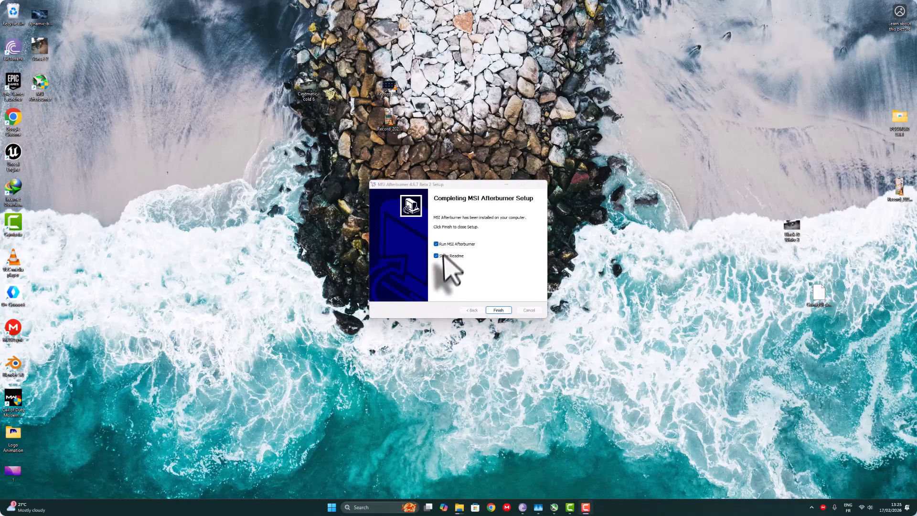
Step: Finish the MSI Afterburner setup with Show Readme turned off and Run MSI Afterburner kept on
left_click(436, 256)
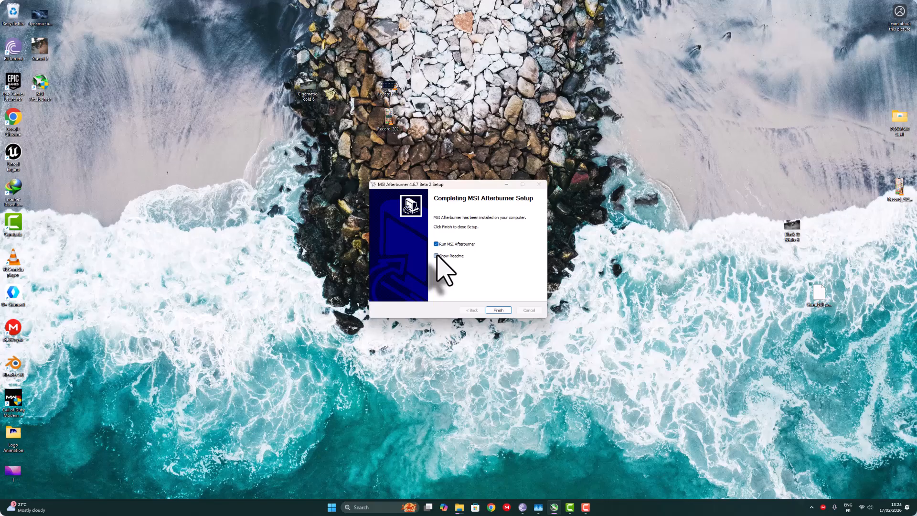
left_click(498, 310)
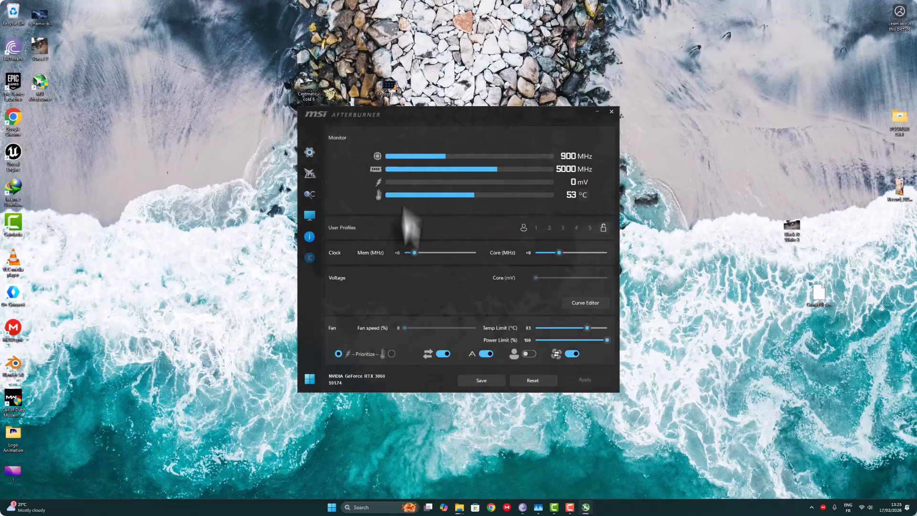
Step: Open the MSI Afterburner properties and enable Start with Windows and Start minimized
left_click_drag(416, 114, 496, 128)
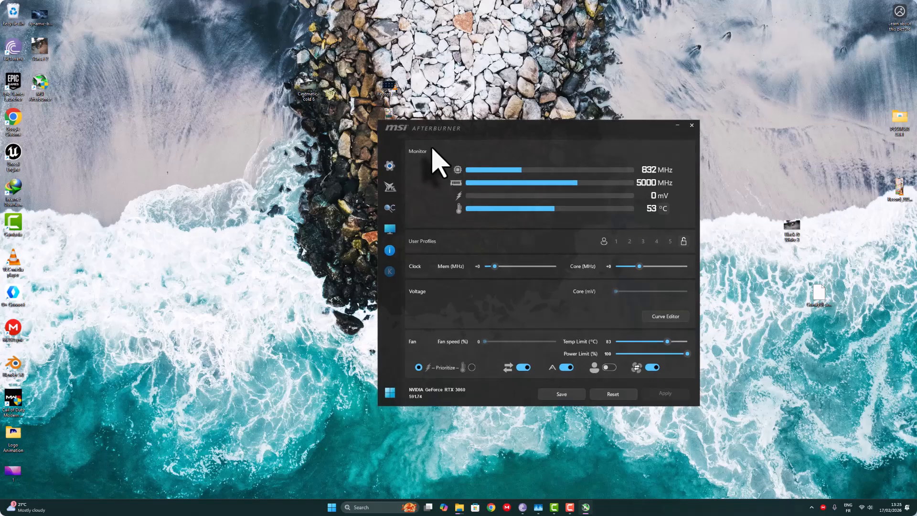
left_click(390, 165)
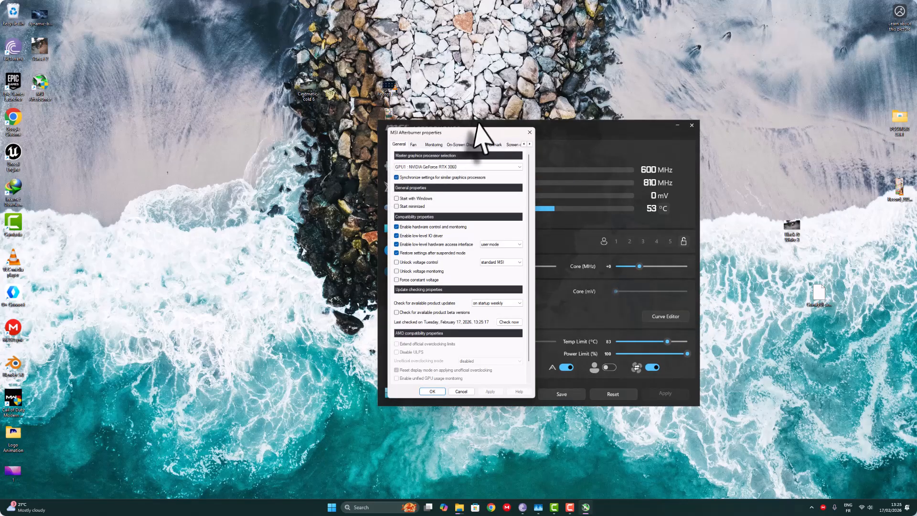
left_click_drag(474, 154, 475, 157)
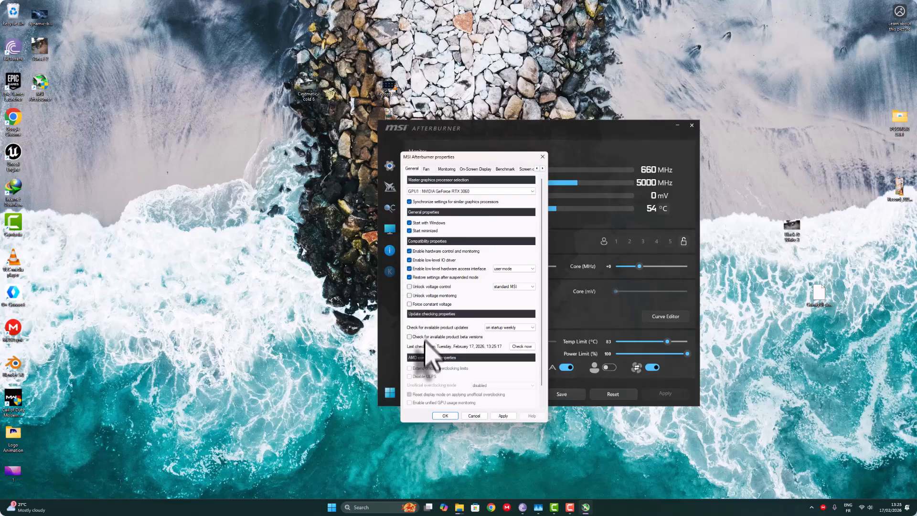
Step: Enable Show in On-Screen Display for the GPU temperature, GPU usage and Memory usage monitoring graphs
left_click(426, 169)
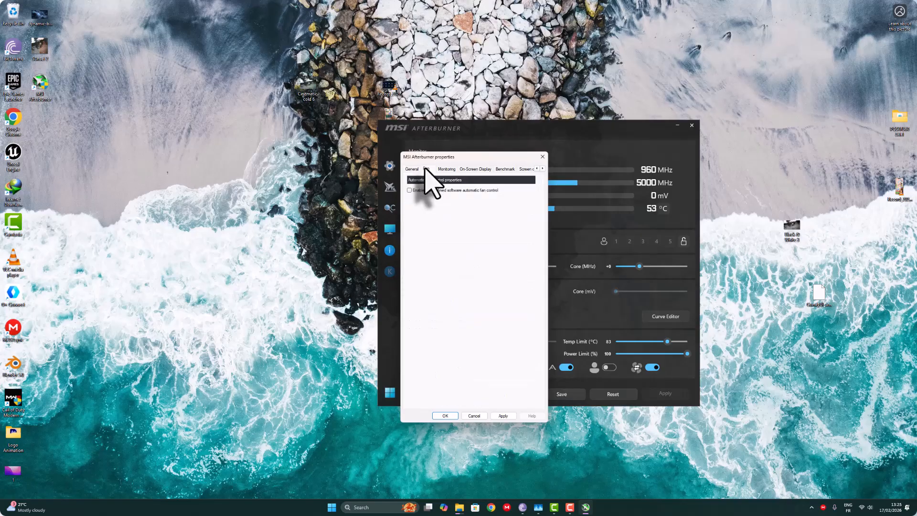
left_click(449, 169)
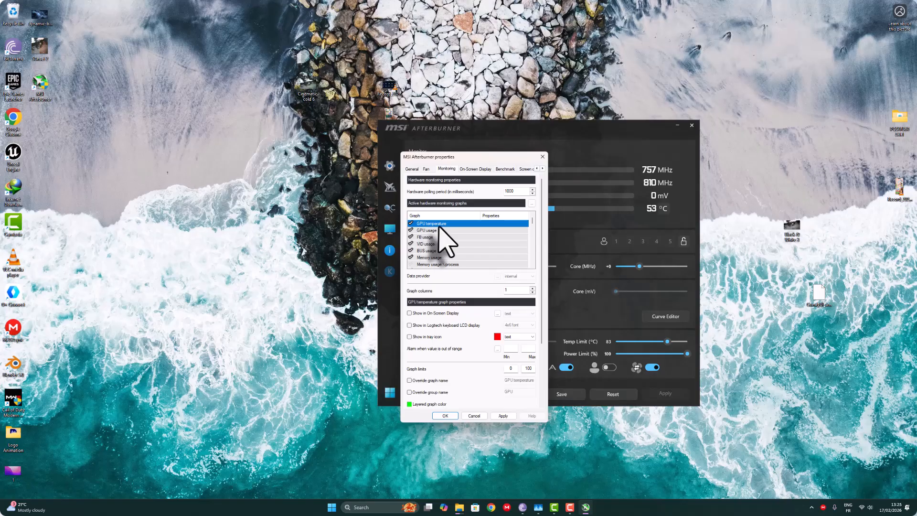
left_click(410, 314)
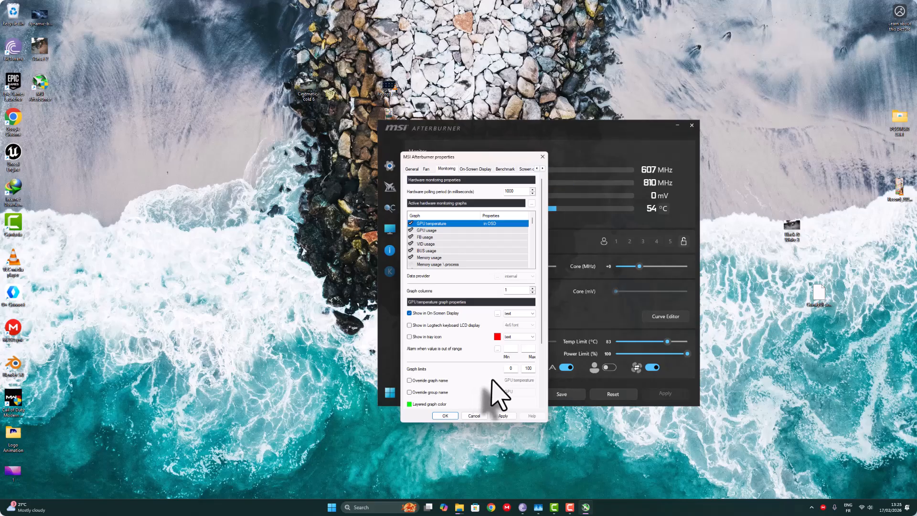
left_click(427, 230)
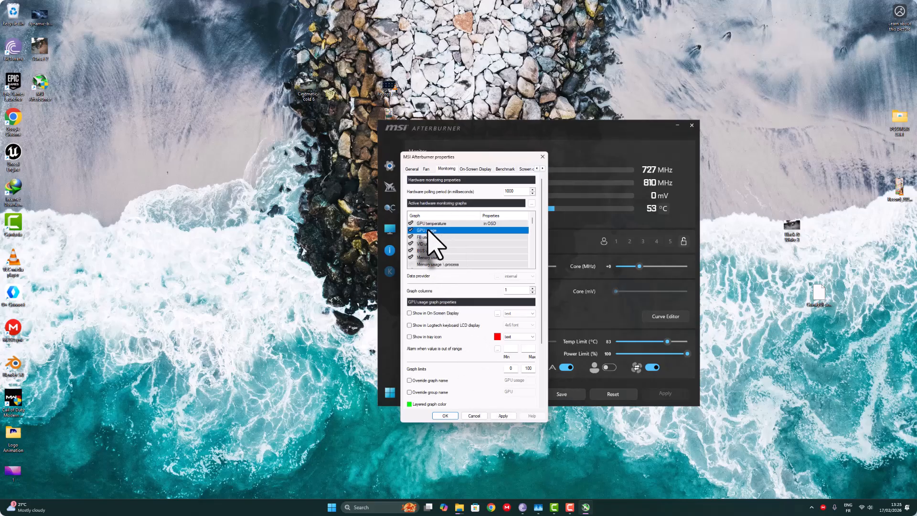
left_click(410, 314)
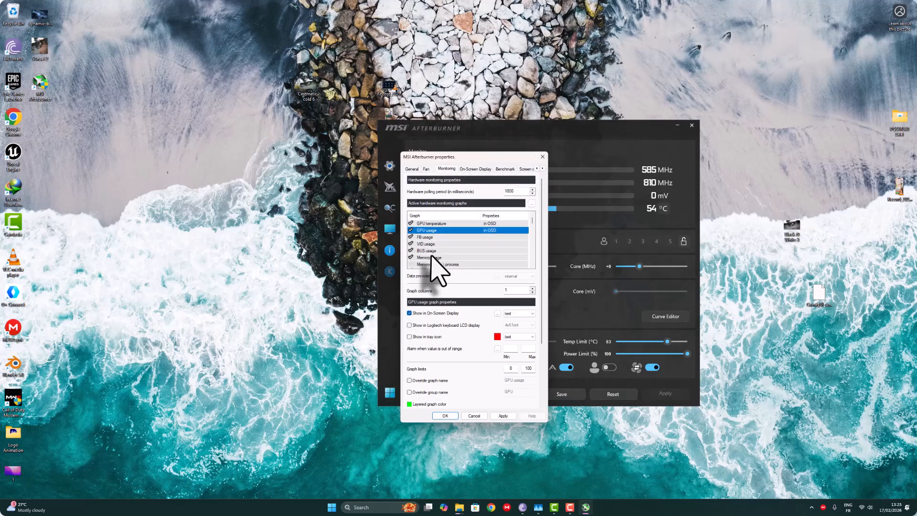
left_click(431, 258)
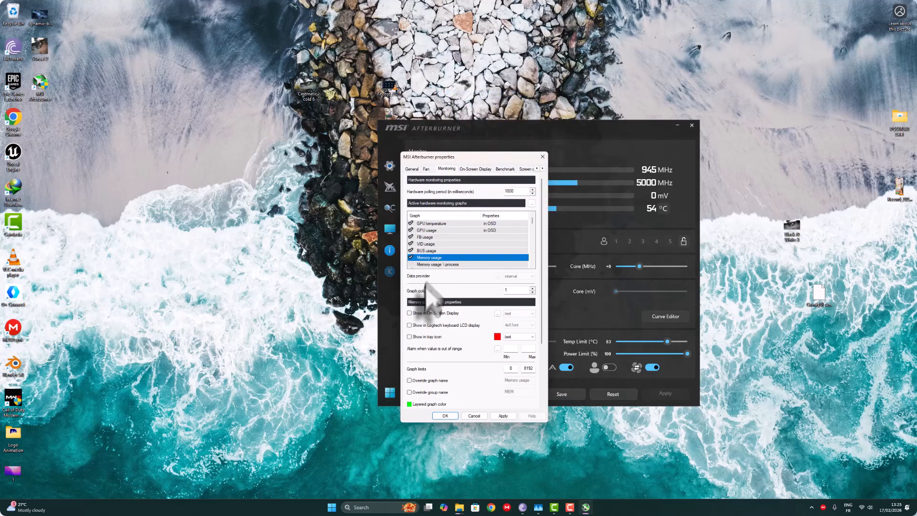
left_click(409, 313)
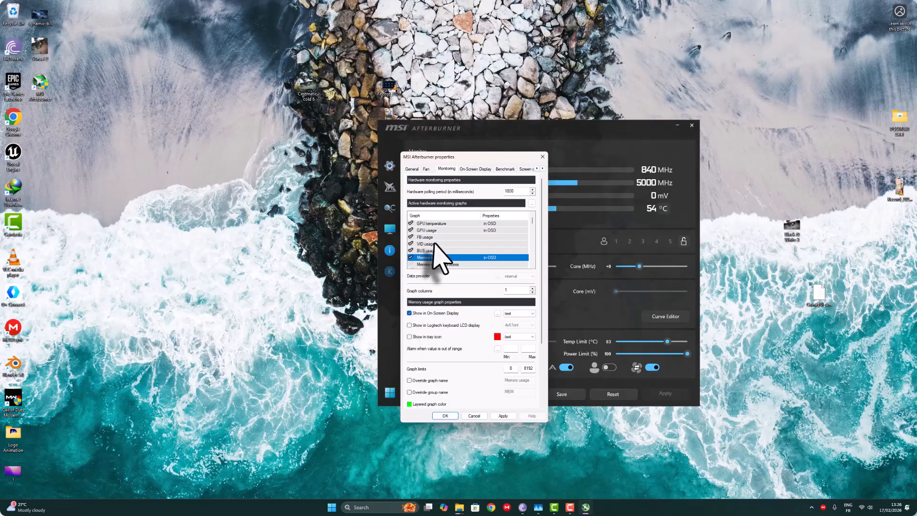
Step: Enable Show in On-Screen Display for the RAM usage and CPU power monitoring graphs
scroll(436, 248, "down", 2)
scroll(436, 250, "down", 1)
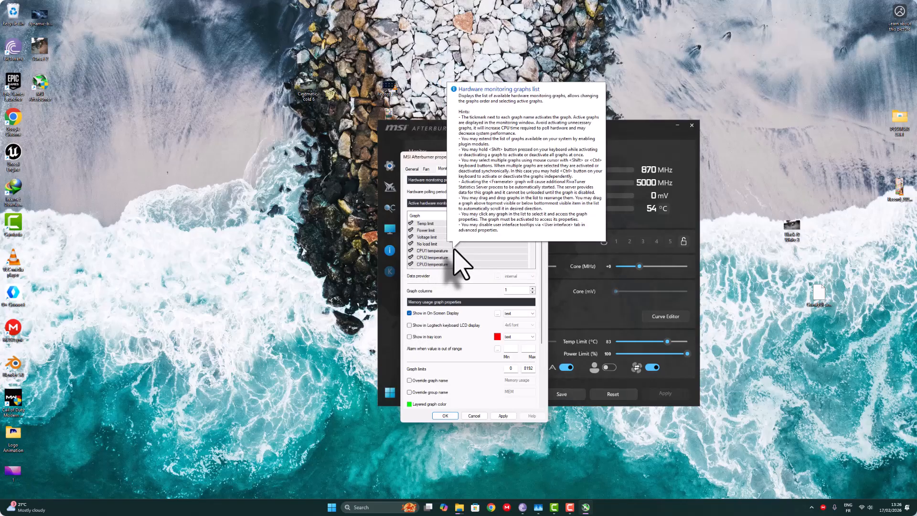
scroll(457, 263, "down", 1)
scroll(457, 263, "down", 1)
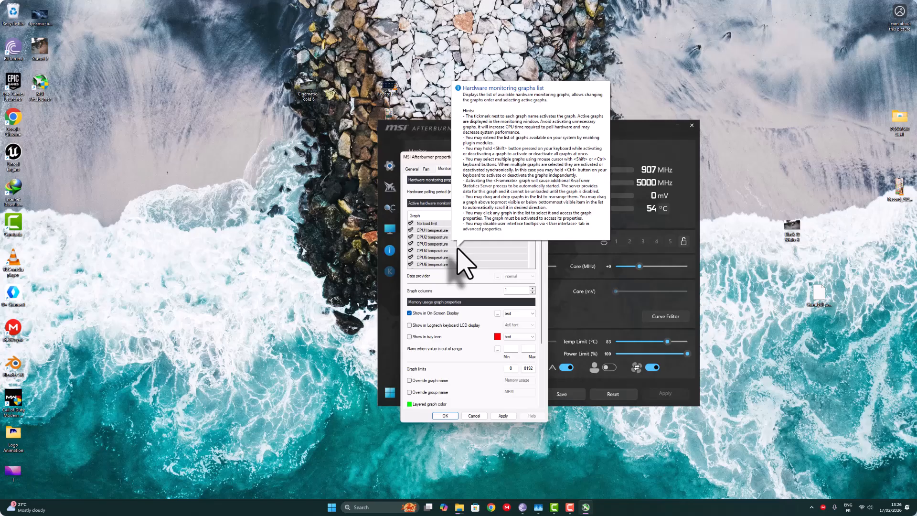
scroll(458, 250, "down", 1)
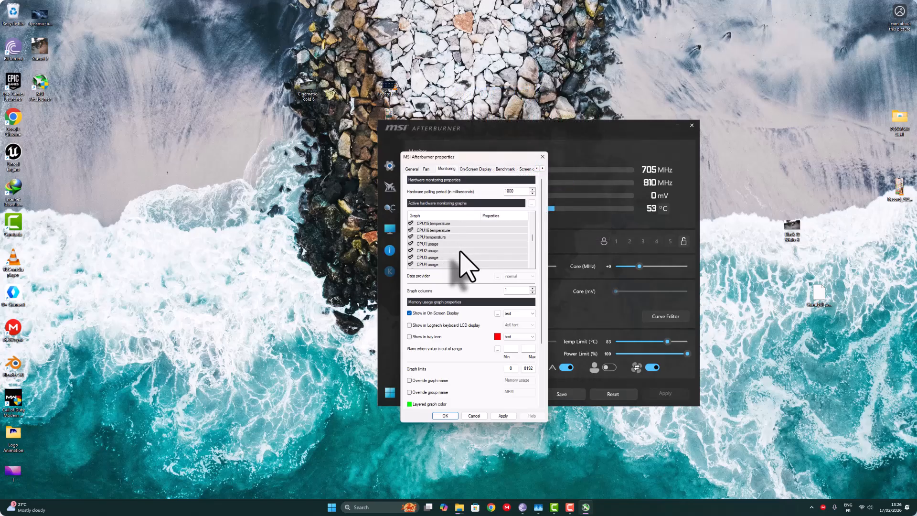
scroll(460, 251, "down", 1)
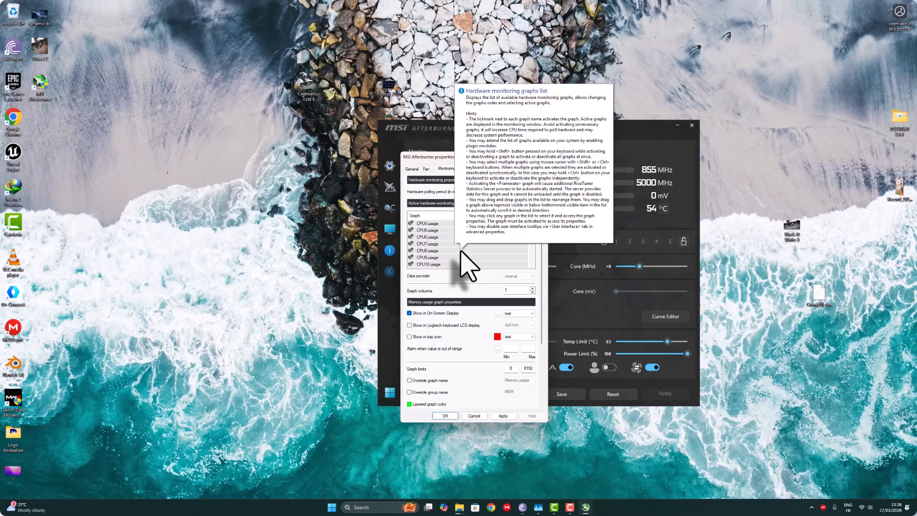
scroll(461, 252, "down", 6)
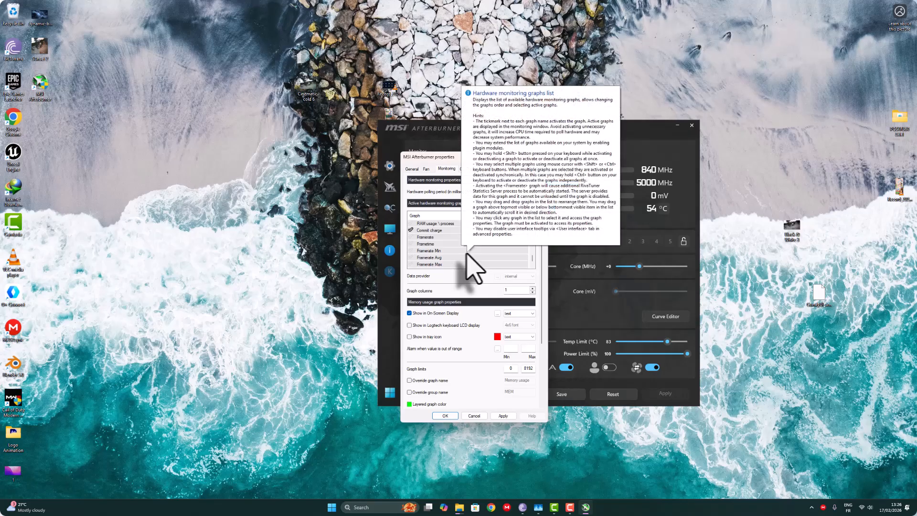
left_click(412, 237)
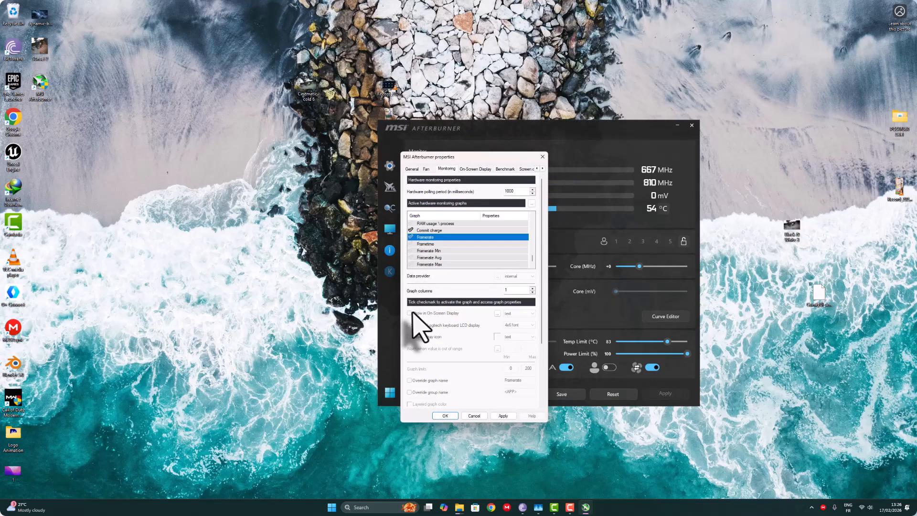
left_click(435, 232)
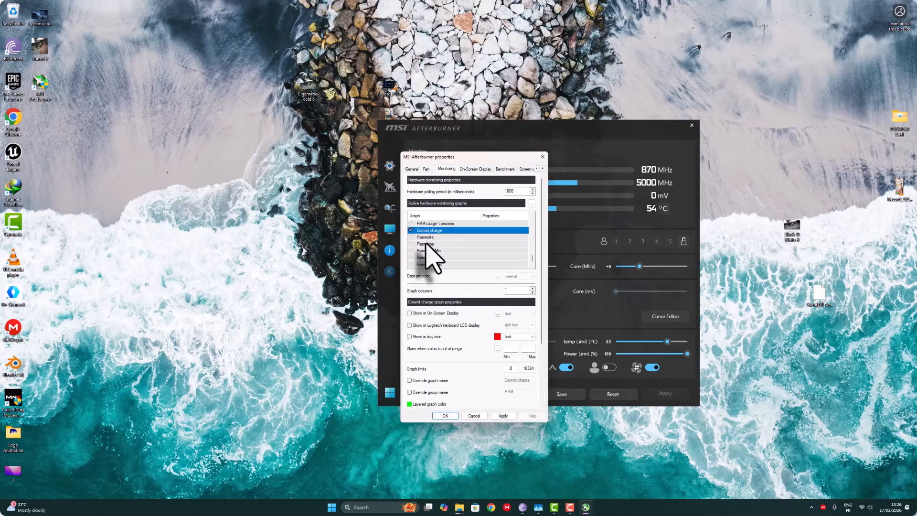
scroll(428, 246, "up", 1)
left_click(425, 237)
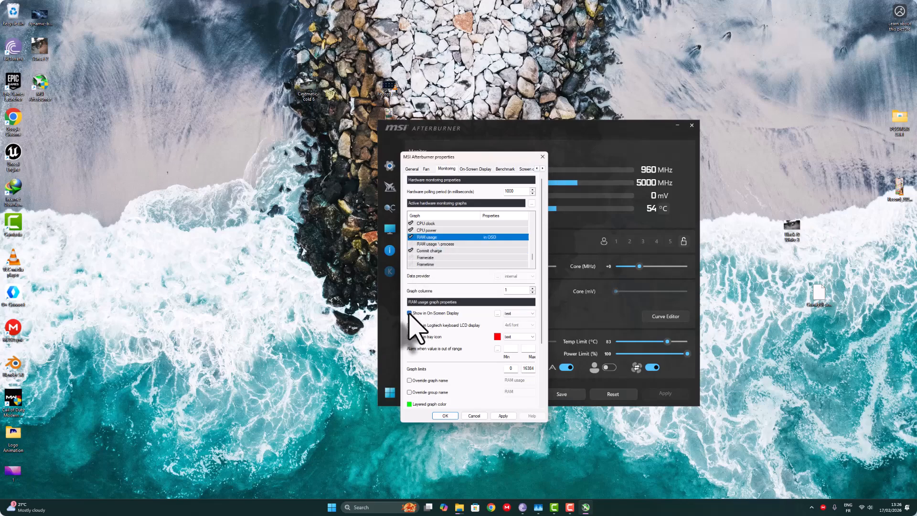
scroll(435, 256, "up", 1)
left_click(426, 251)
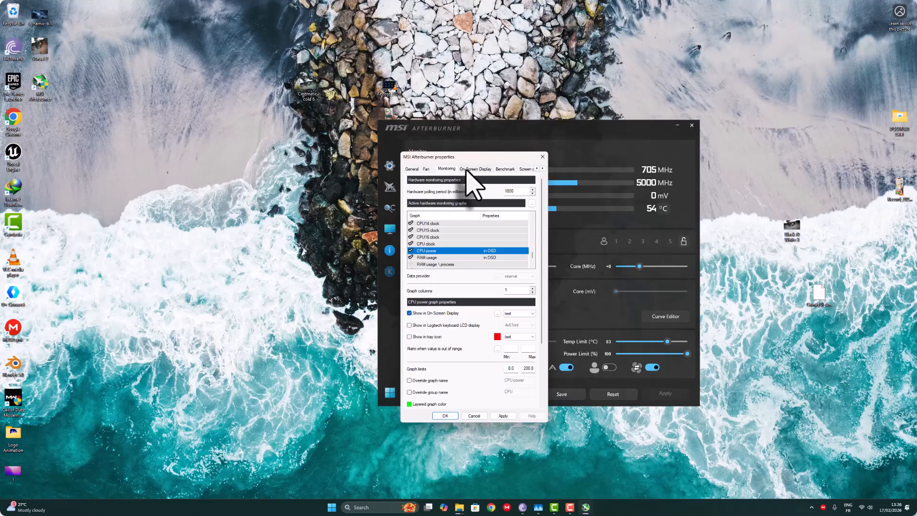
Step: Set the On-Screen Display hotkeys to F5 for toggle, F7 for show and F6 for hide, and apply the properties
left_click(470, 170)
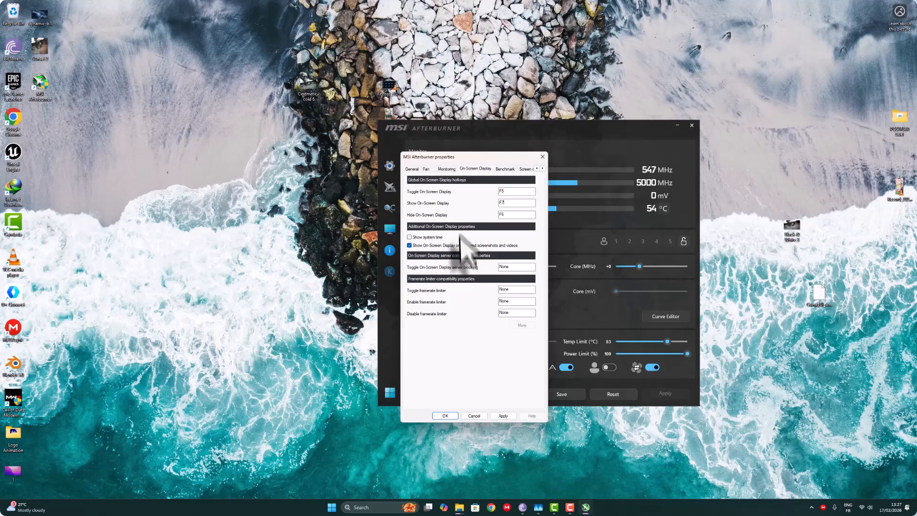
left_click(503, 170)
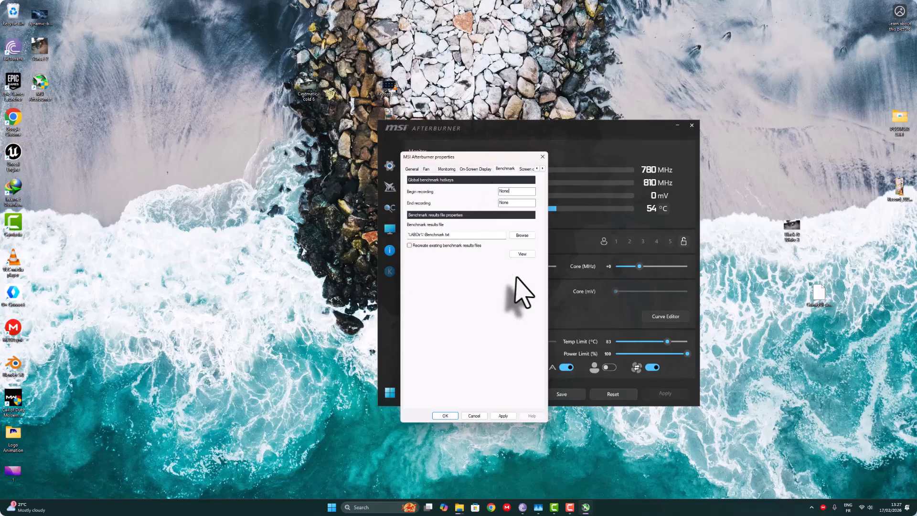
left_click(526, 169)
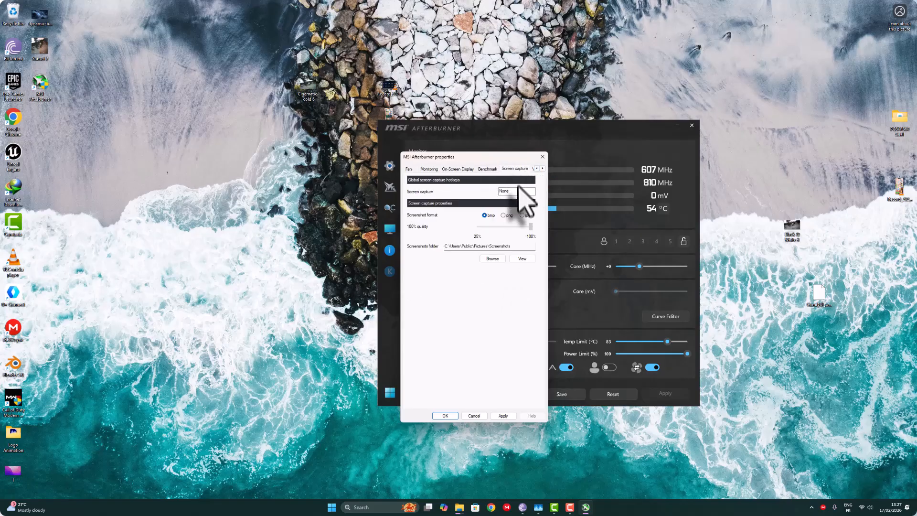
left_click(503, 416)
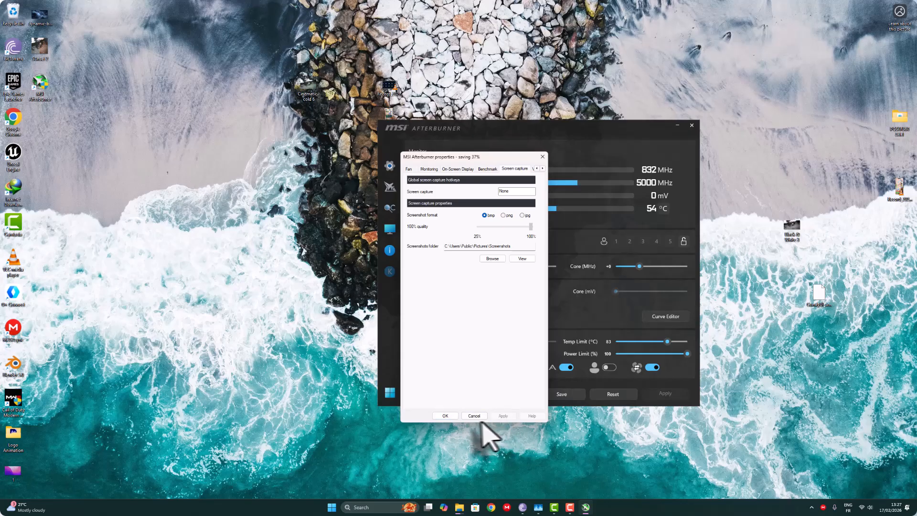
left_click(444, 415)
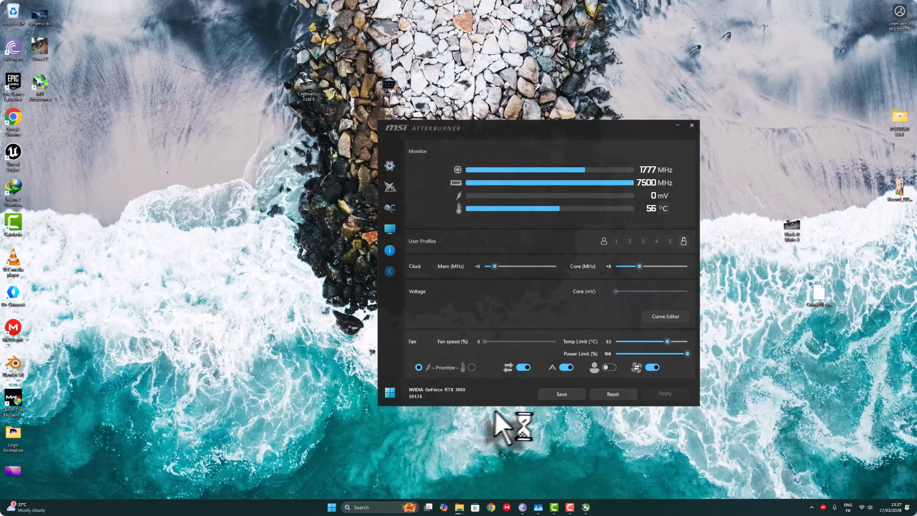
left_click(567, 397)
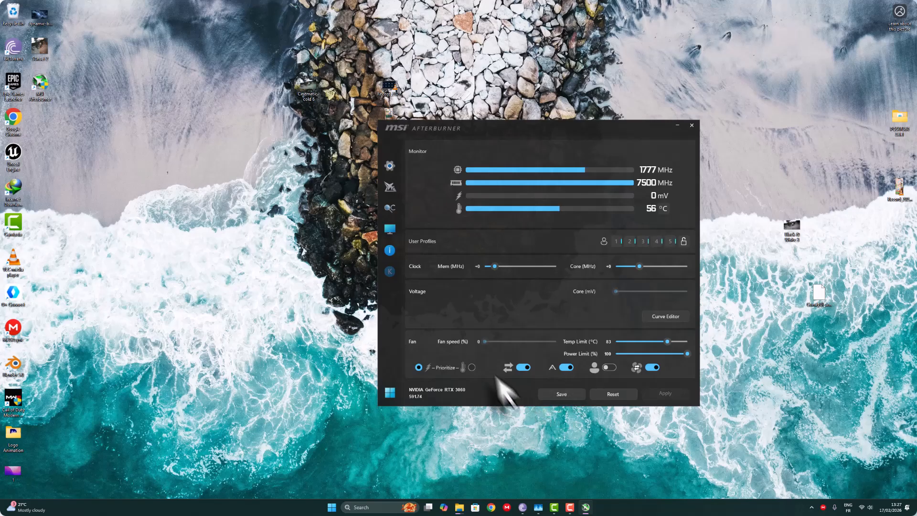
Step: Open RivaTuner Statistics Server and turn on Start with Windows, On-Screen Display fill and Show own statistics, with a larger On-Screen Display zoom
left_click(809, 505)
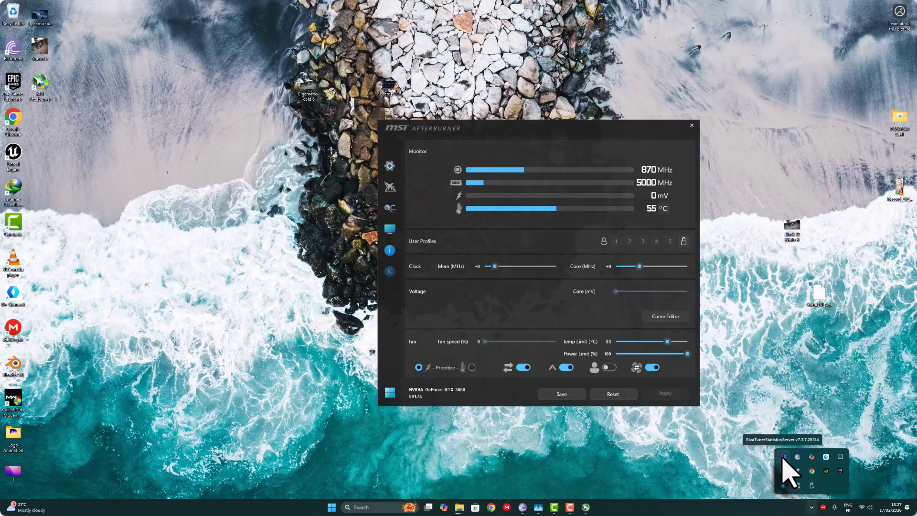
left_click(784, 457)
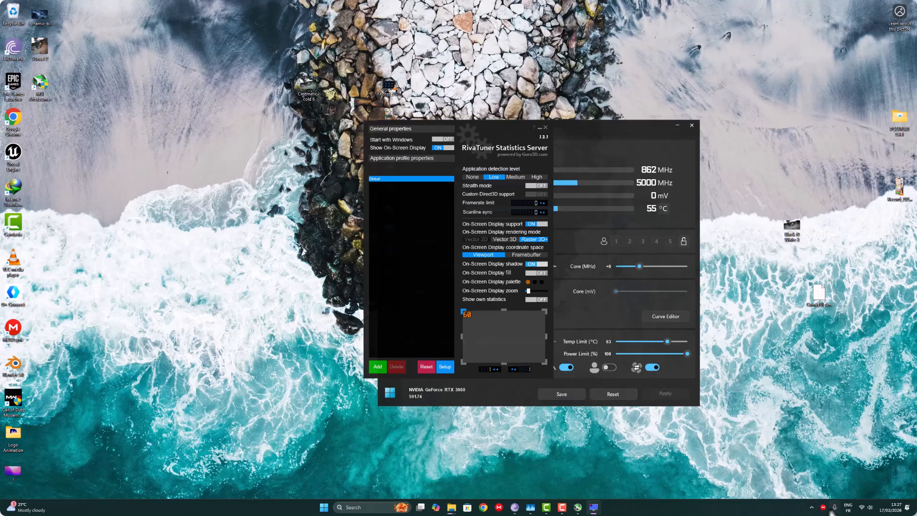
left_click(811, 507)
left_click(811, 457)
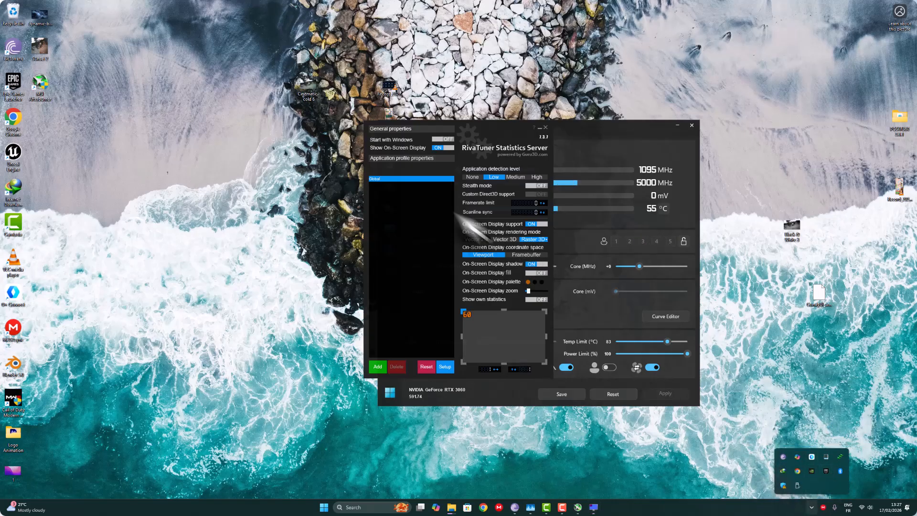
left_click(433, 140)
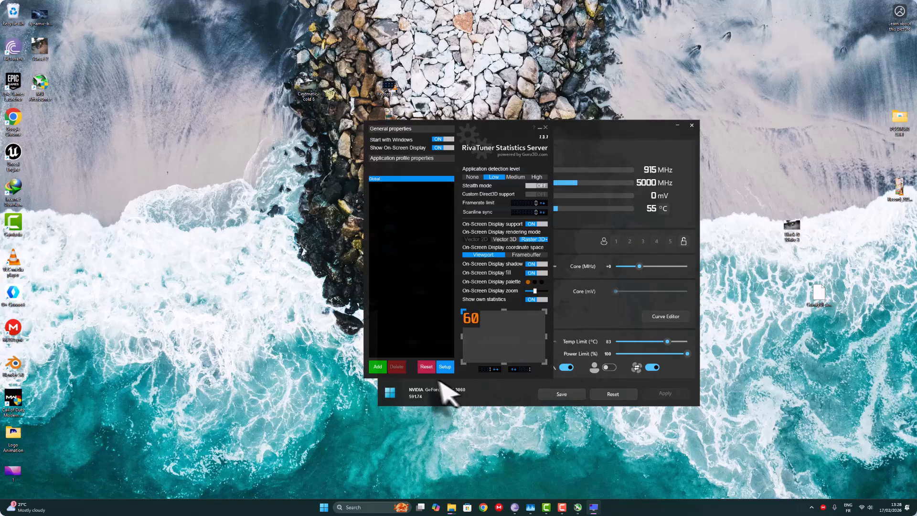
Step: Send the MSI Afterburner and RivaTuner Statistics Server windows to the background and check that both keep running in the system tray
left_click(562, 395)
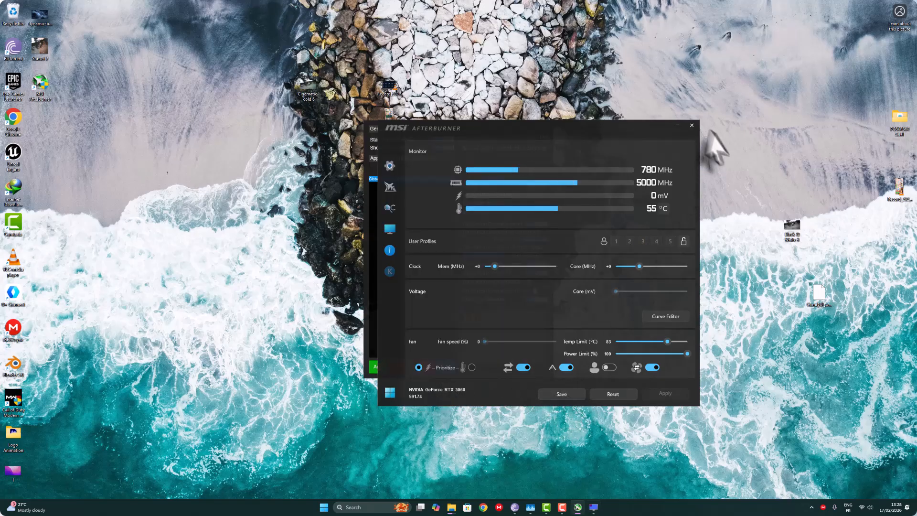
left_click(677, 126)
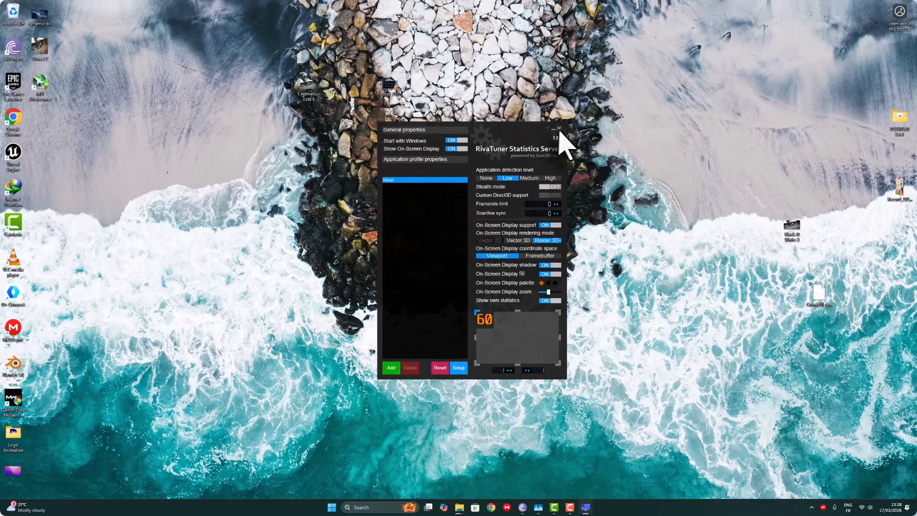
left_click(545, 127)
left_click(813, 507)
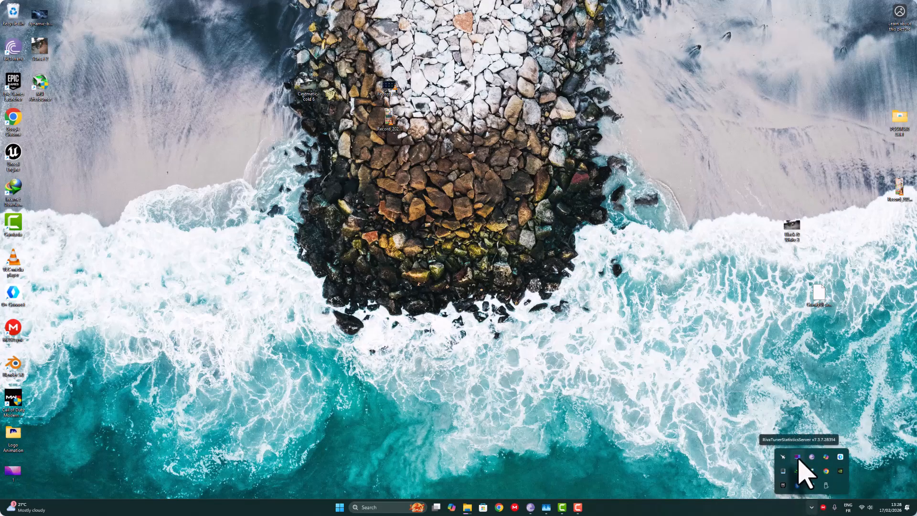
left_click(614, 330)
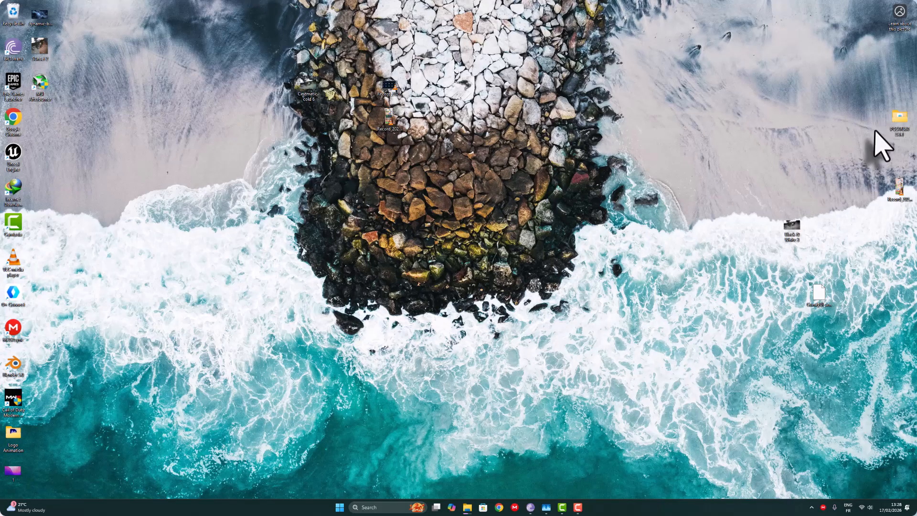
Step: Switch to File Explorer and launch the JUMP_FORCE application from the JUMP FORCE (v3.02) folder under Games\Jump-Force on Local Disk (D:)
mouse_move(468, 506)
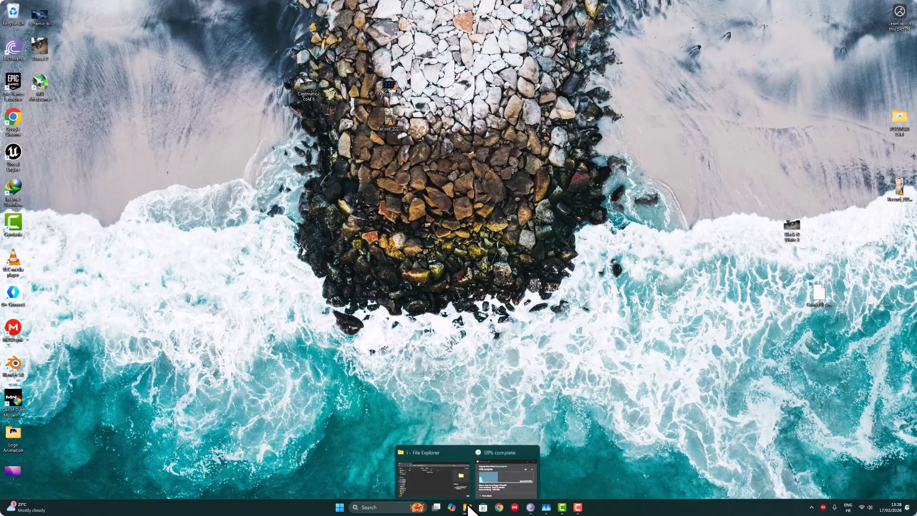
left_click(436, 477)
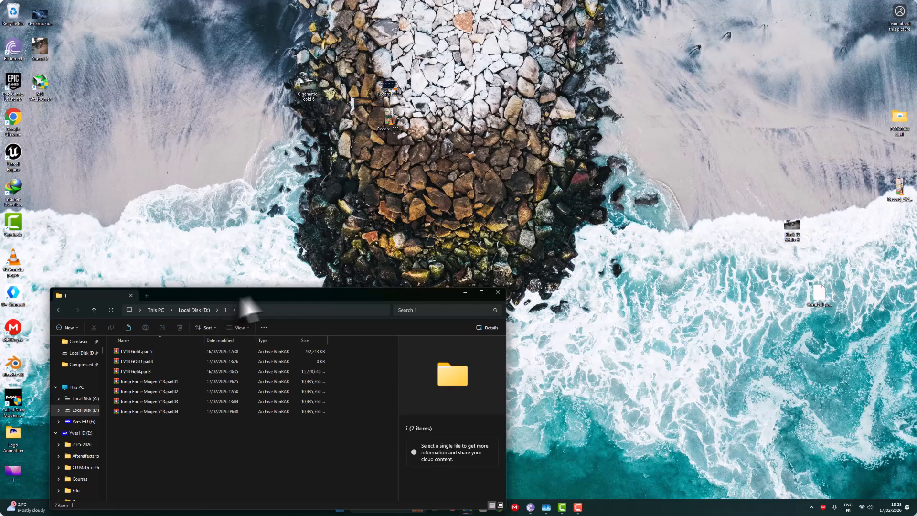
left_click(446, 282)
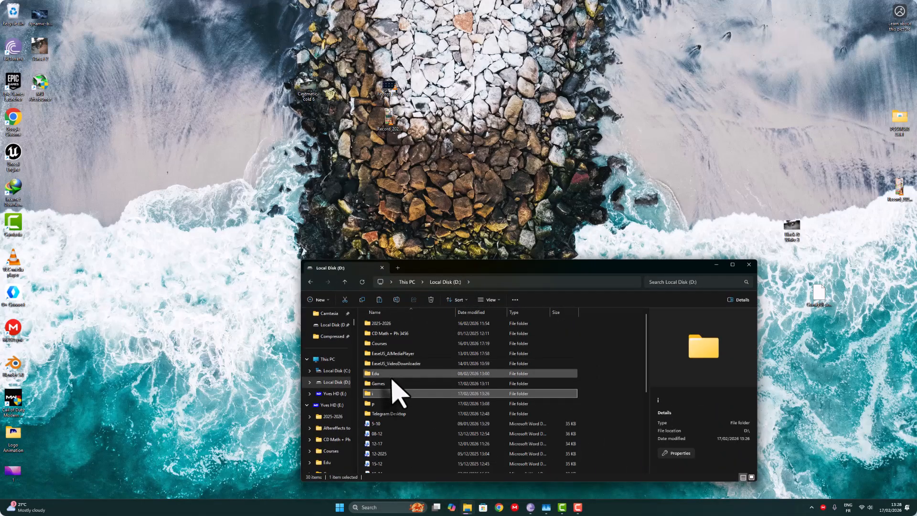
double_click(392, 382)
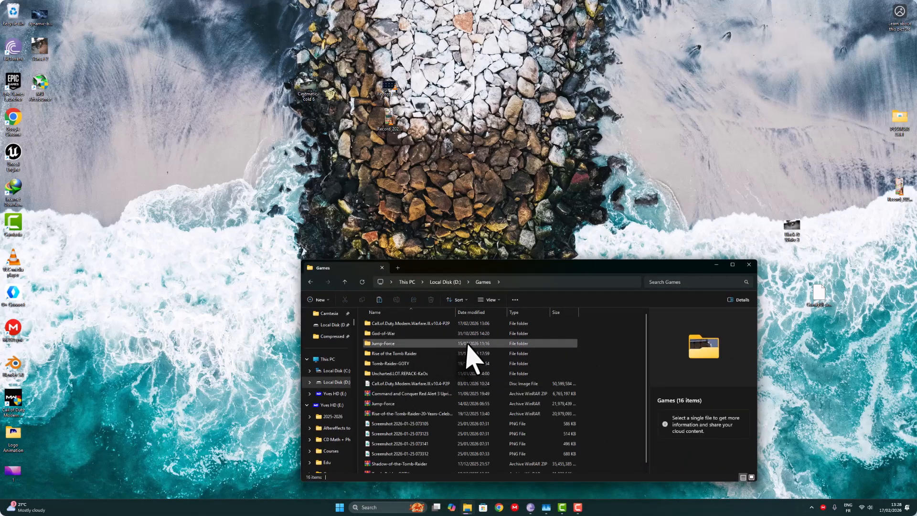
double_click(394, 343)
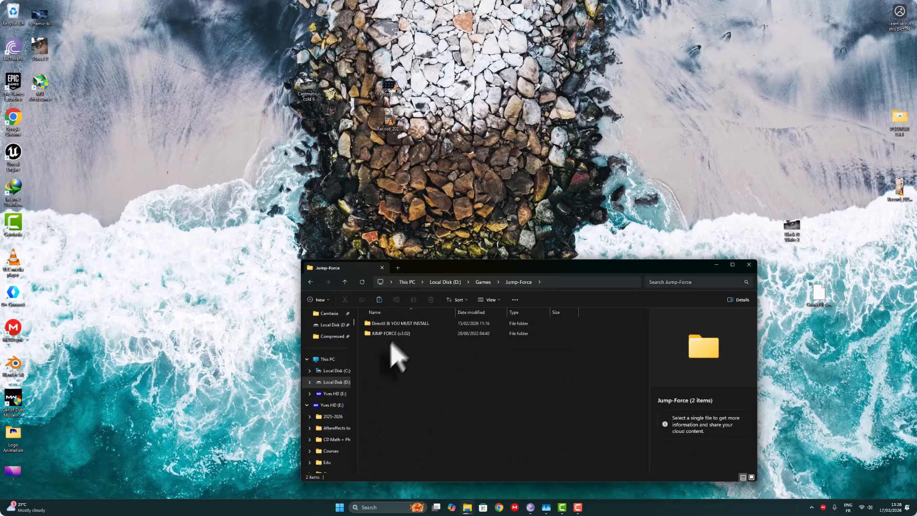
double_click(397, 335)
double_click(395, 323)
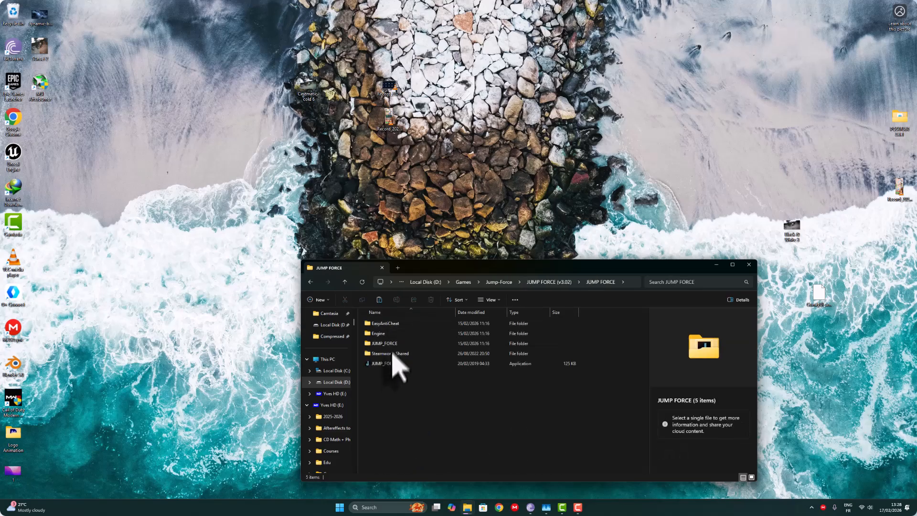
double_click(394, 363)
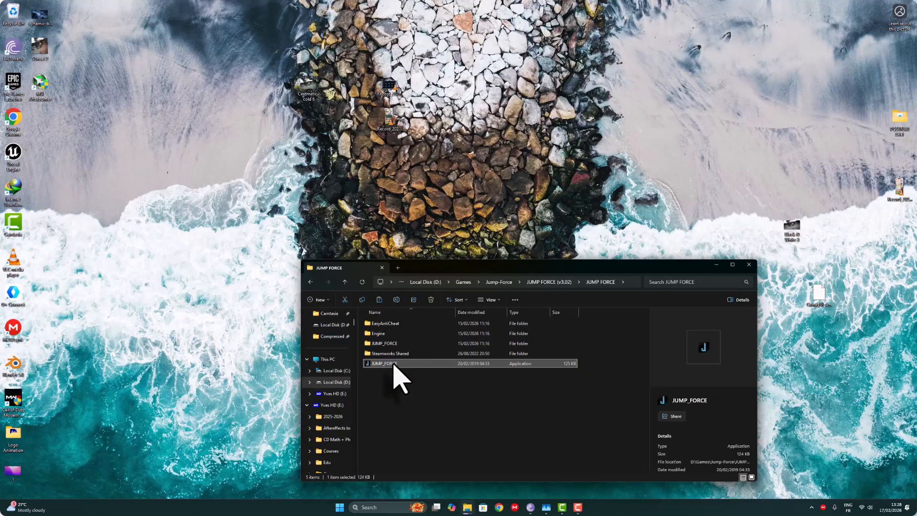
double_click(391, 363)
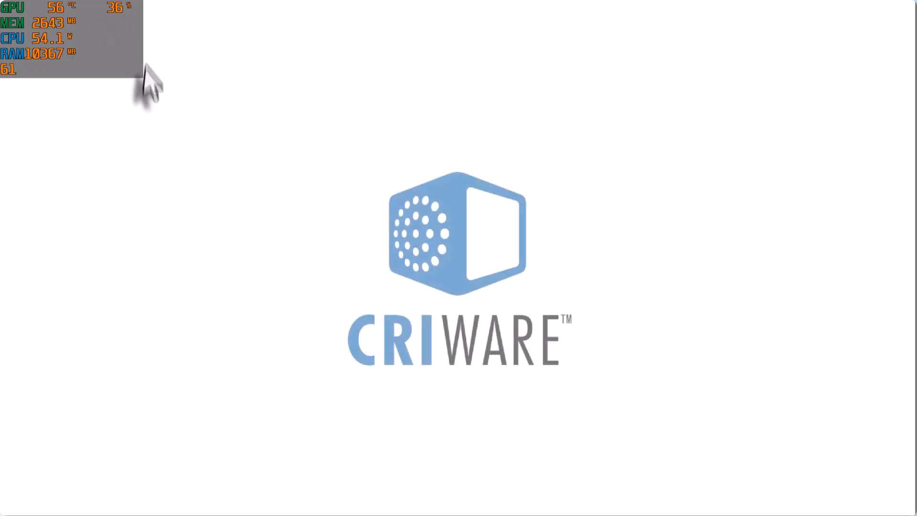
Step: Skip the intro screens, start the game and load the existing avatar to test the statistics overlay during gameplay
left_click(146, 115)
left_click(146, 115)
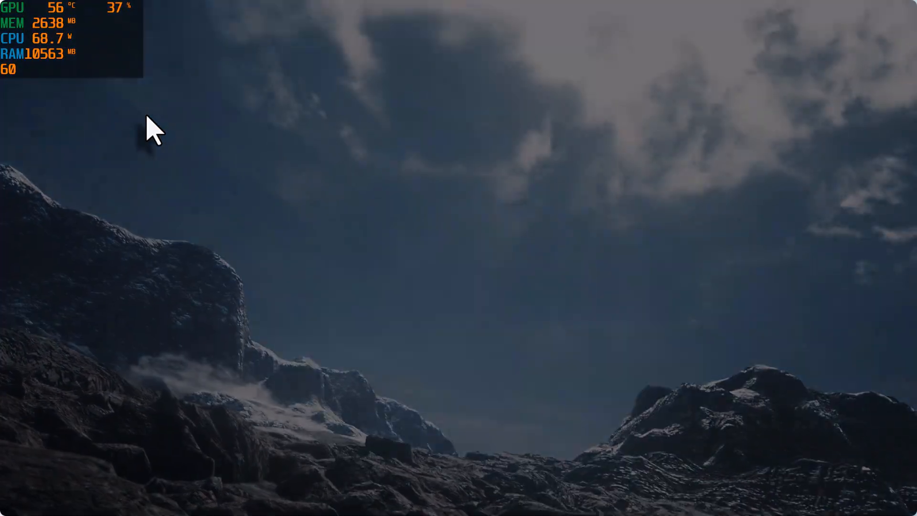
left_click(146, 115)
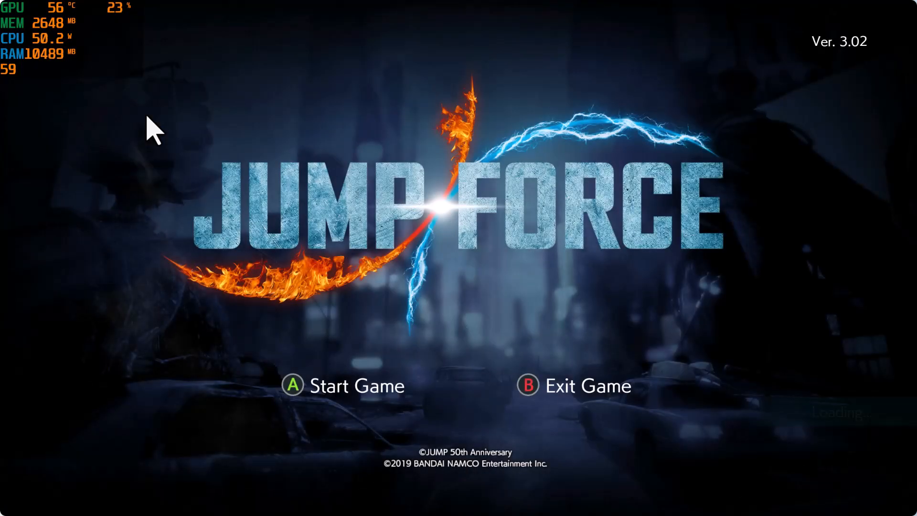
left_click(147, 117)
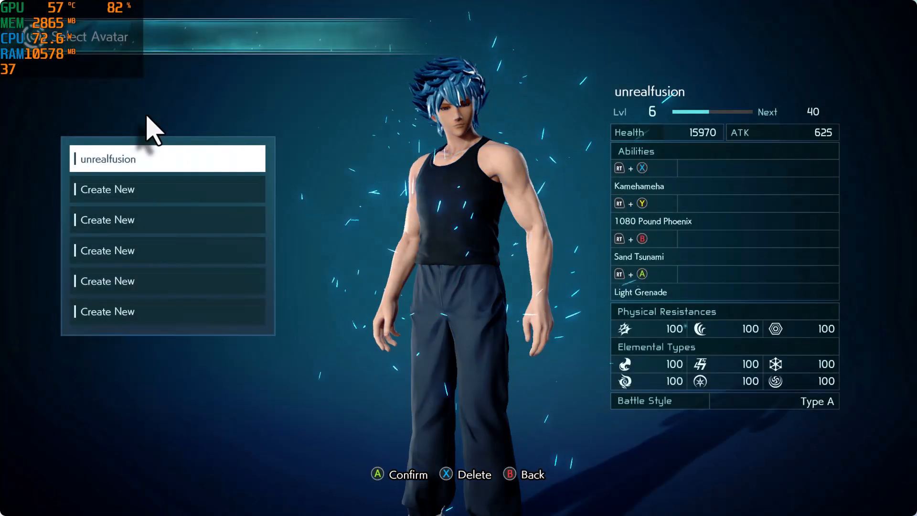
key("Return")
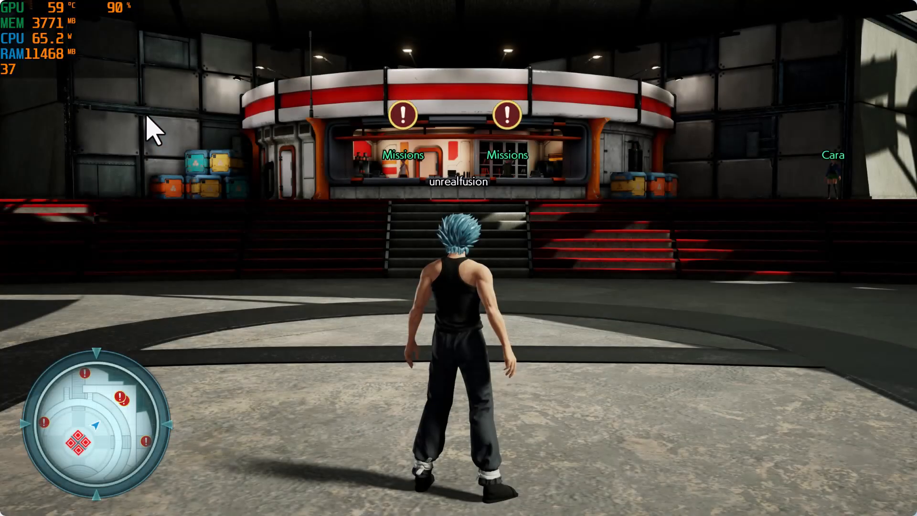
Step: Run the avatar up the stairs to the Missions attendant and open the Mission Counter
key("w")
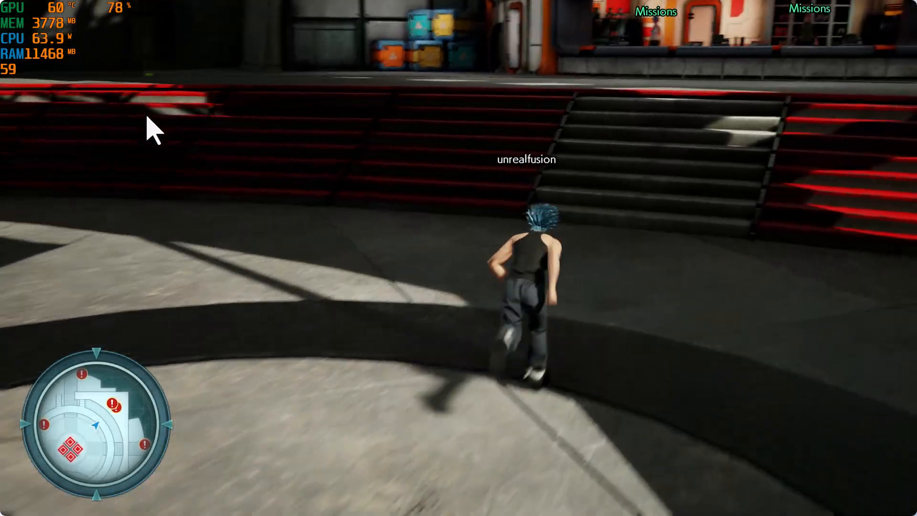
key("w")
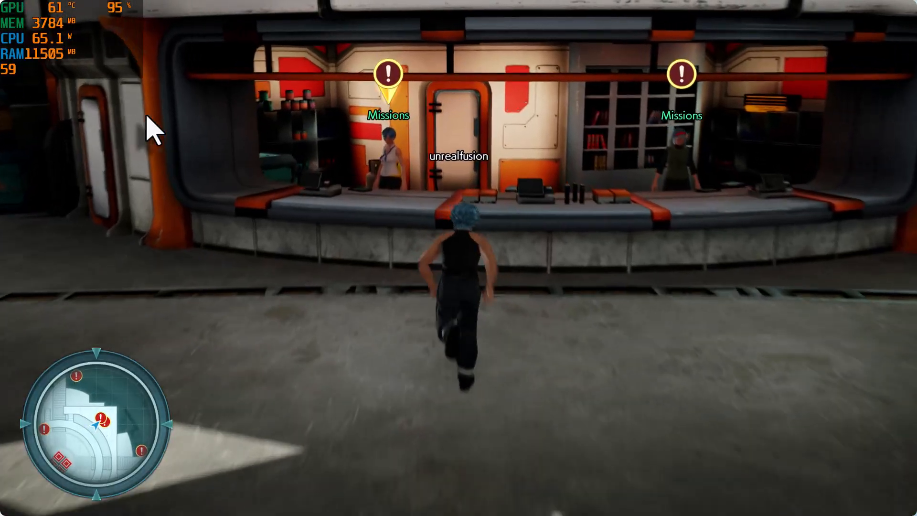
key("Return")
key("Return")
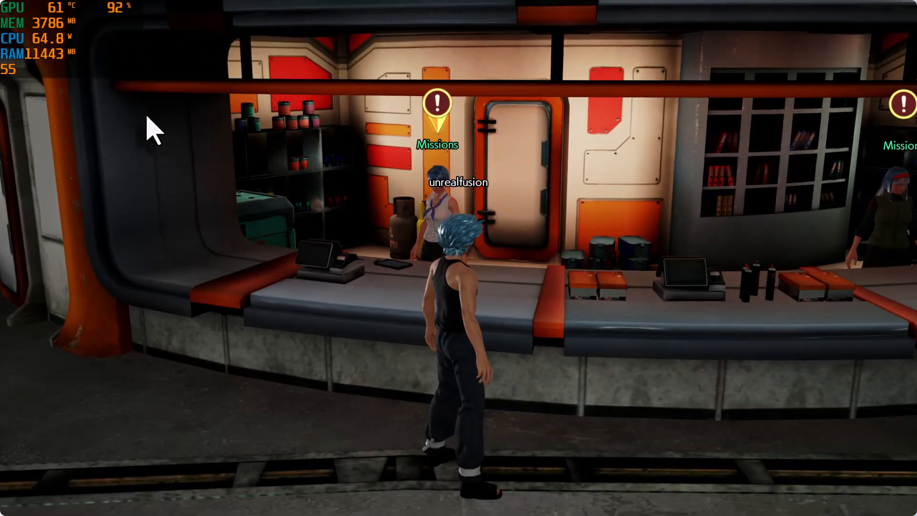
key("Return")
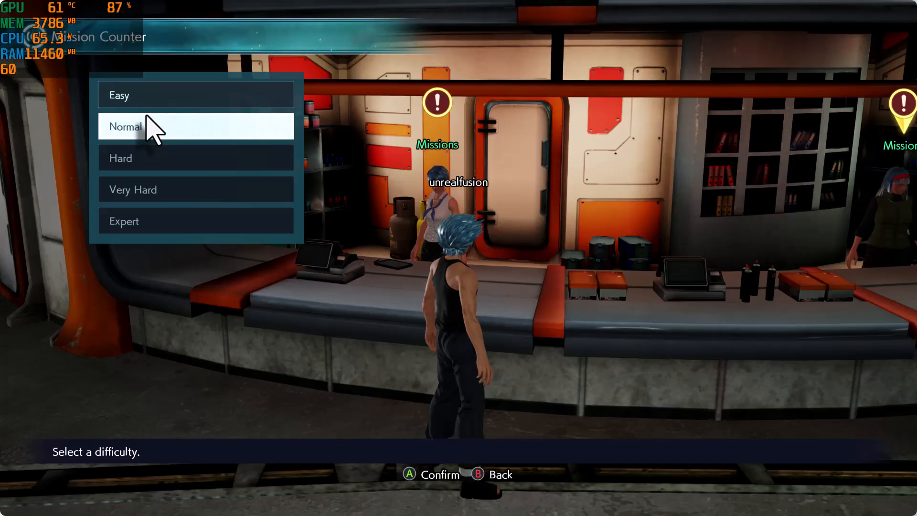
Step: Choose the Easy difficulty and accept the Level Training 2 mission
key("Up")
key("Return")
key("Down")
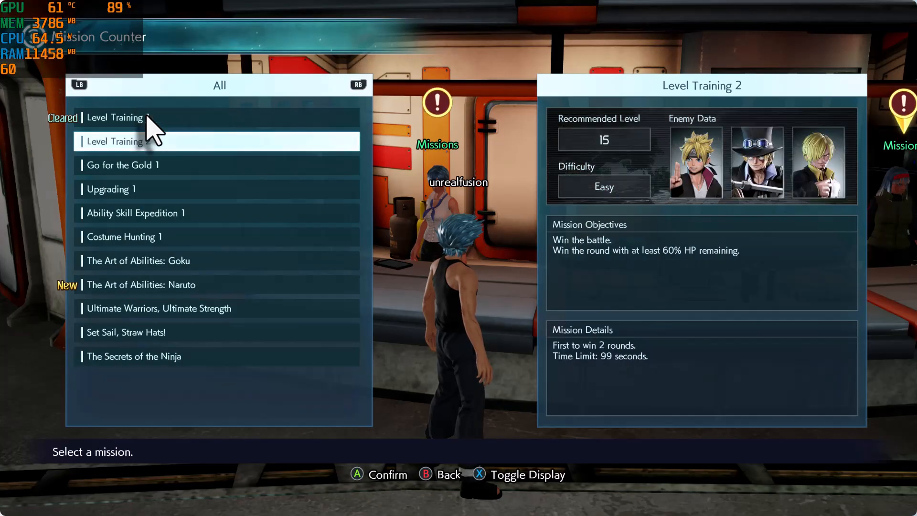
key("Down")
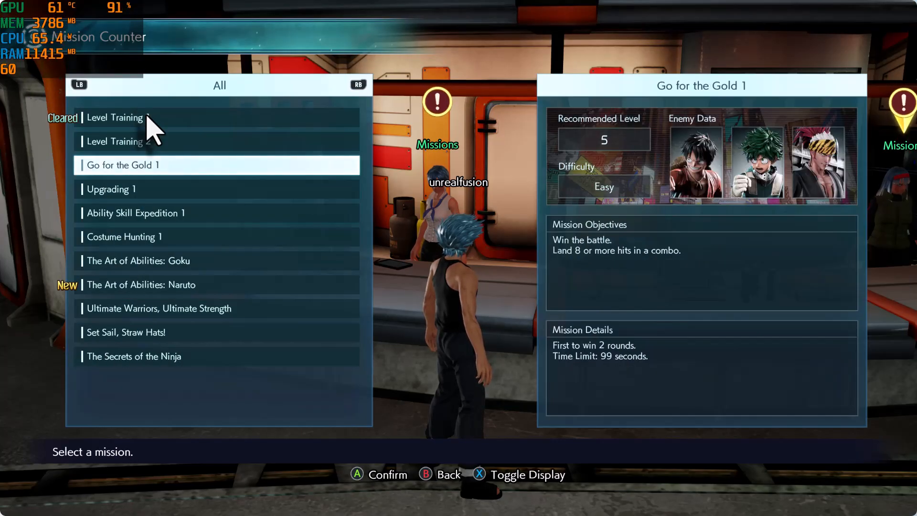
key("Up")
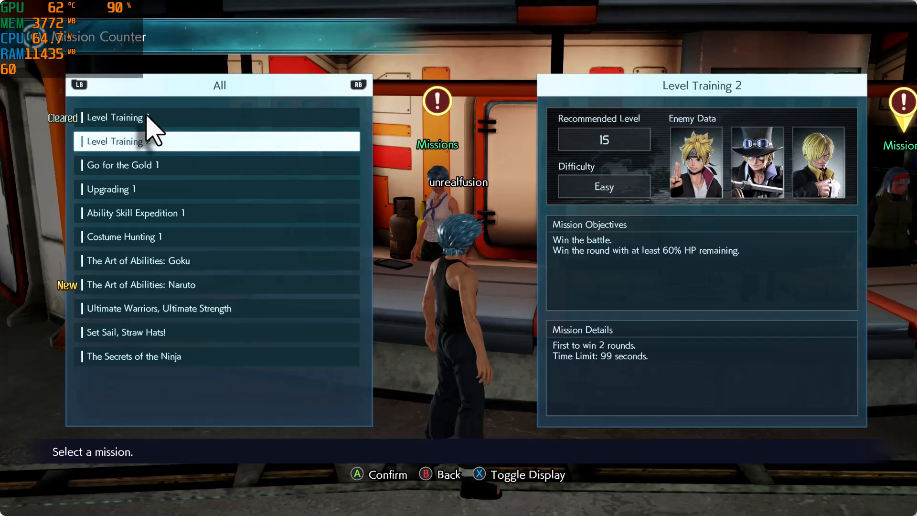
key("Return")
key("Left")
key("Return")
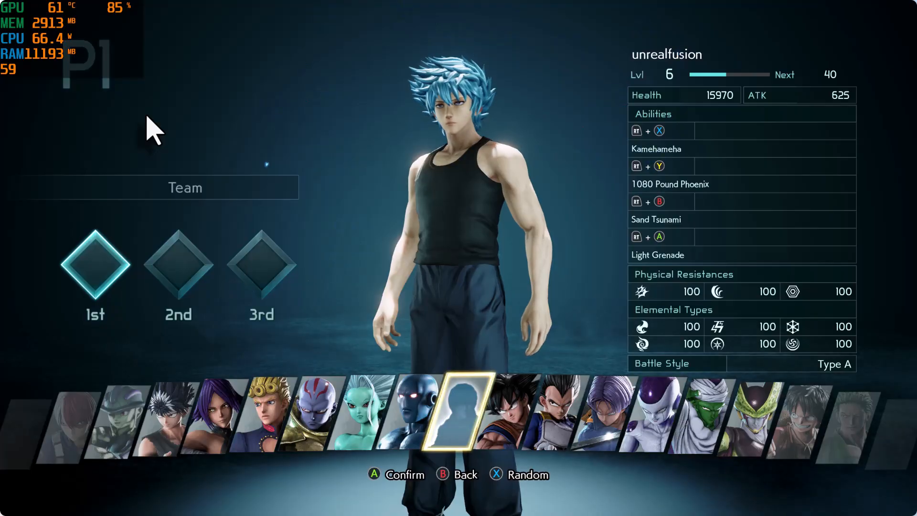
Step: Browse the character roster and pick Ichigo Kurosaki as the 1st team member
key("Left")
key("Left")
key("Left")
key("Left")
key("Left")
key("Left")
key("Left")
key("Left")
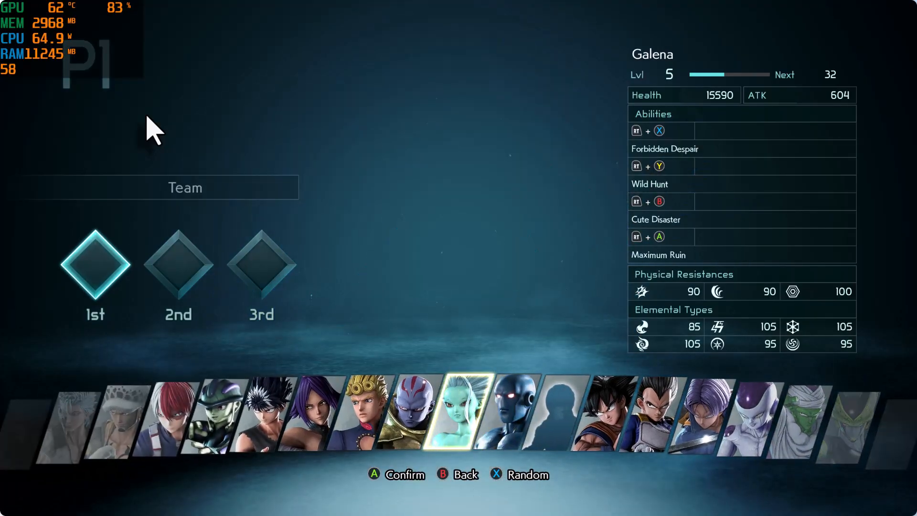
key("Left")
key("Left")
key("Left")
key("Left")
key("Left")
key("Left")
key("Left")
key("Left")
key("Left")
key("Left")
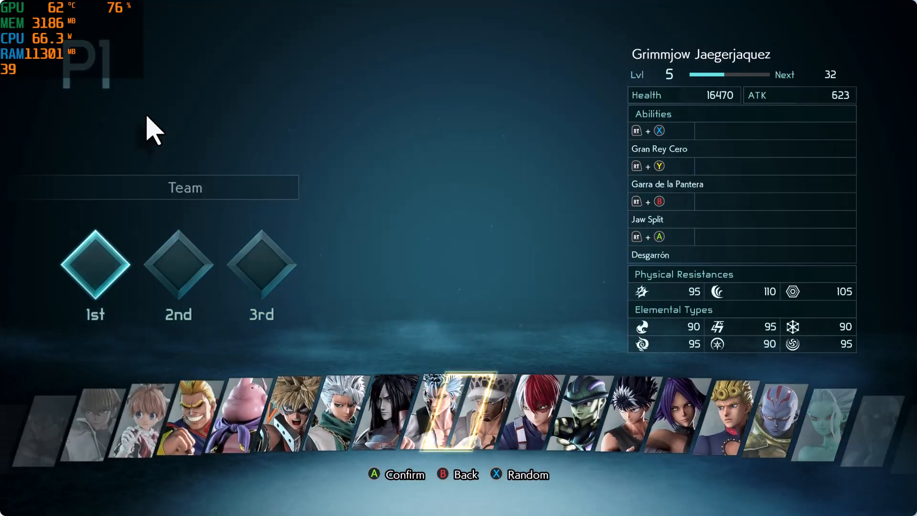
key("Left")
key("Left")
key("Left")
key("Left")
key("Left")
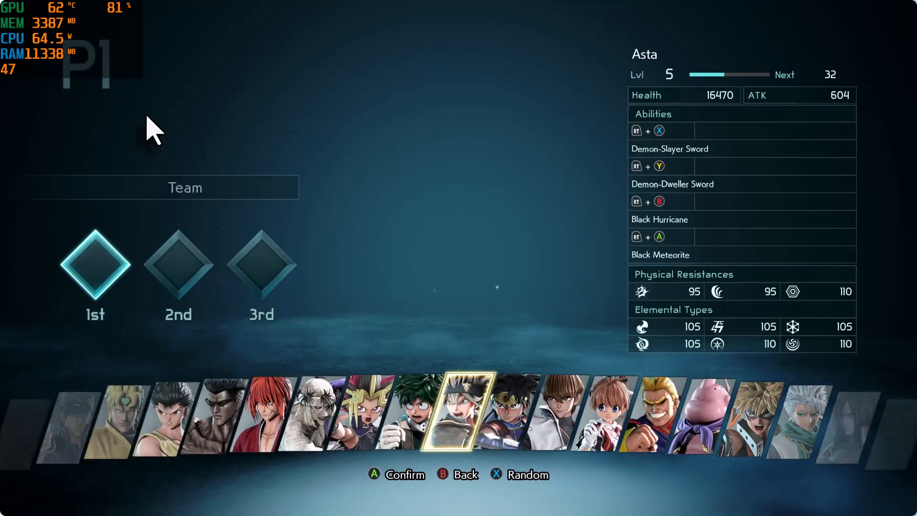
key("Left")
key("Left")
key("Left")
key("Left")
key("Left")
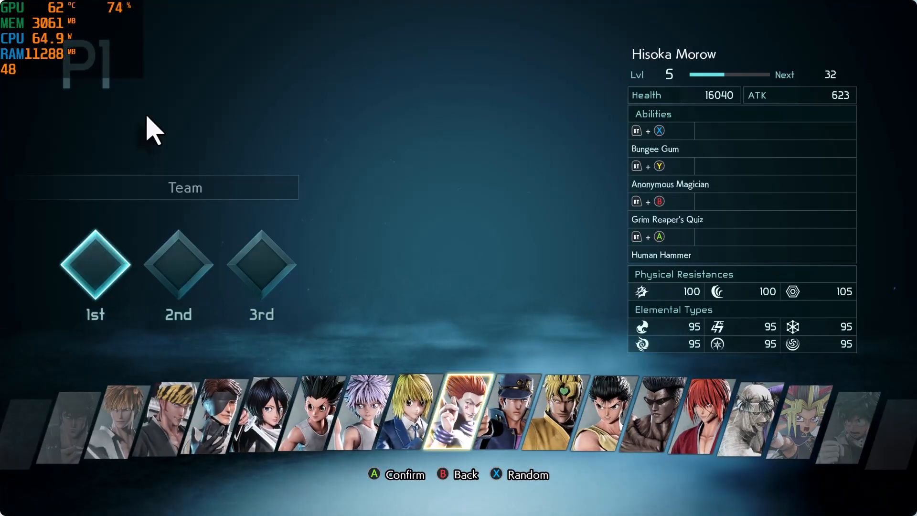
key("Left")
key("Left")
key("Left")
key("Left")
key("Left")
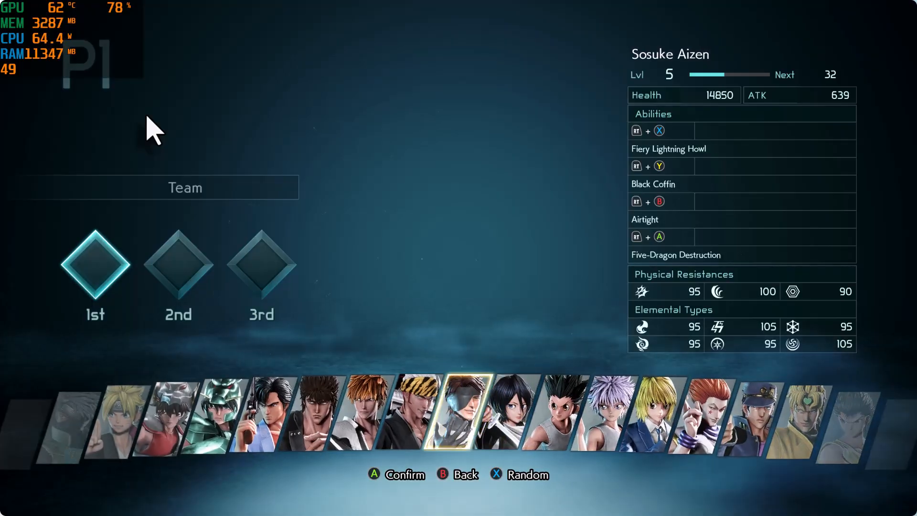
key("Left")
key("Return")
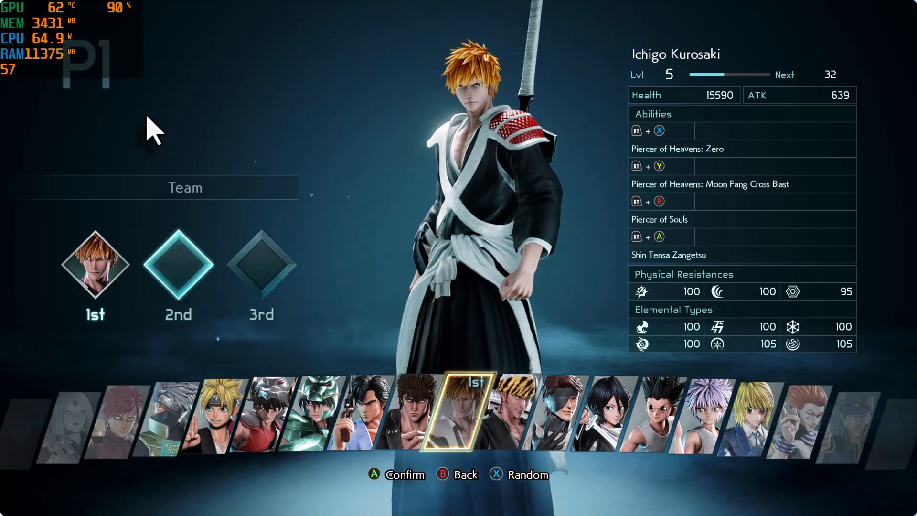
Step: Pick Kenshiro as the 2nd team member
key("Right")
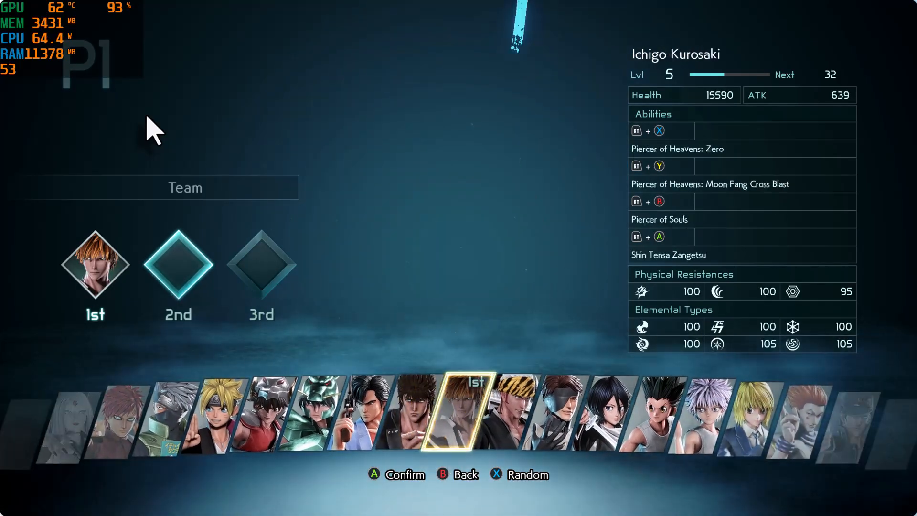
key("Left")
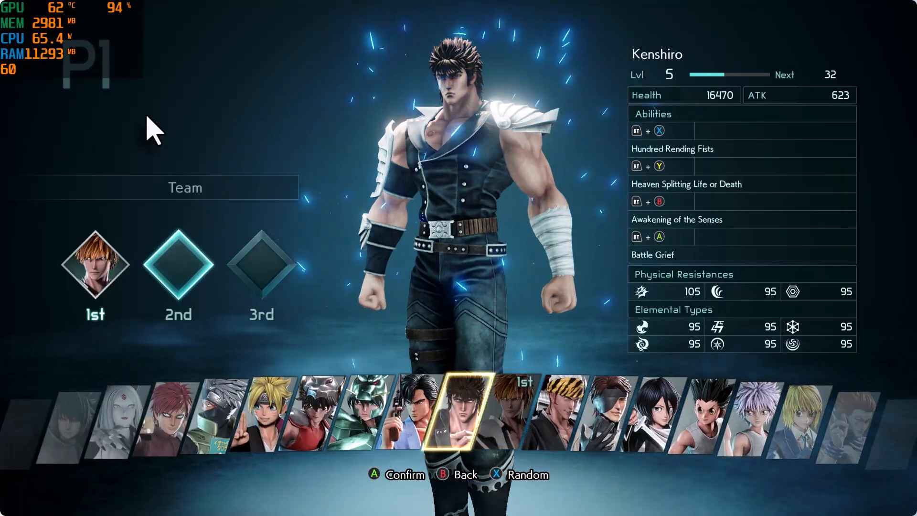
key("Return")
Step: Pick Cell (Perfect Form) as the 3rd team member and start the battle to test the overlay in a fight
key("Left")
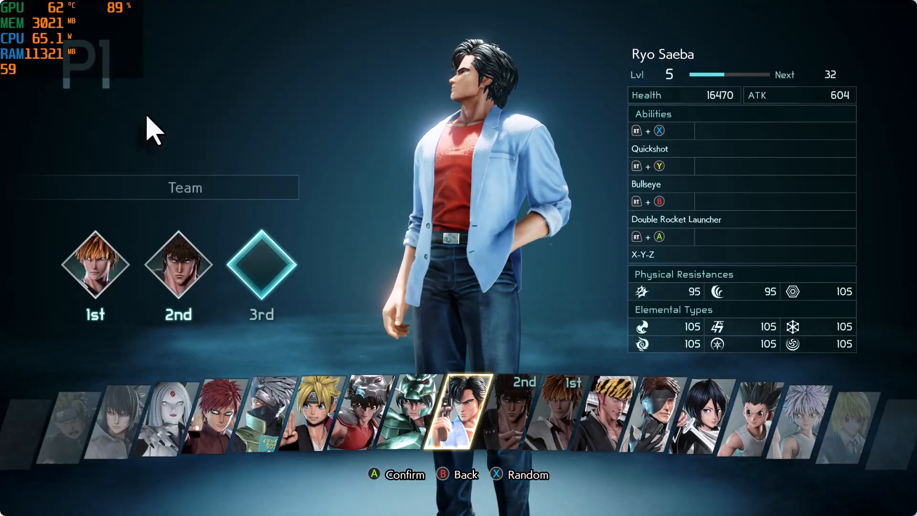
key("Left")
key("Left")
key("Left")
key("Left")
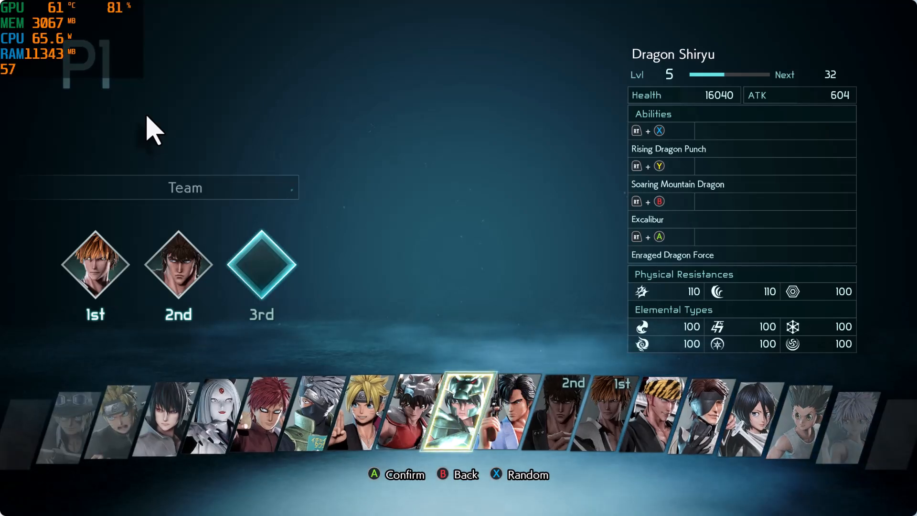
key("Left")
key("Left")
key("Left")
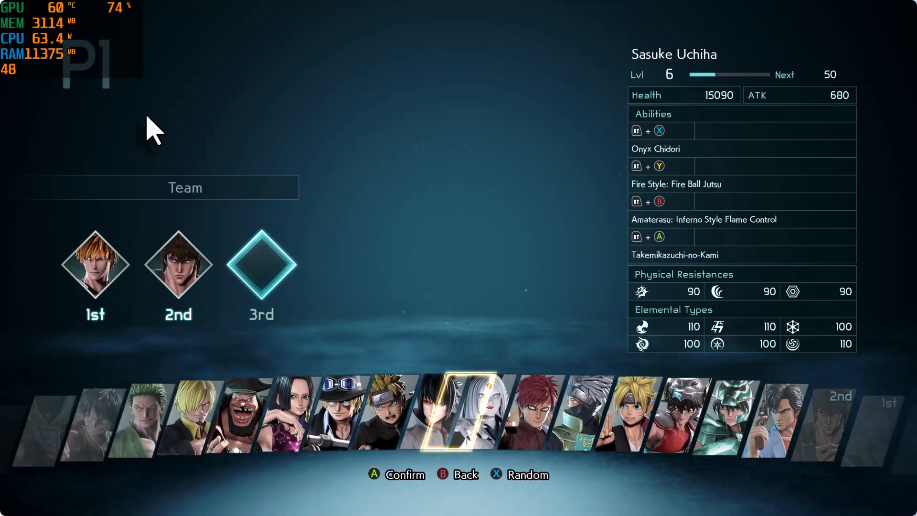
key("Left")
key("Left")
key("Left")
key("Left")
key("Left")
key("Left")
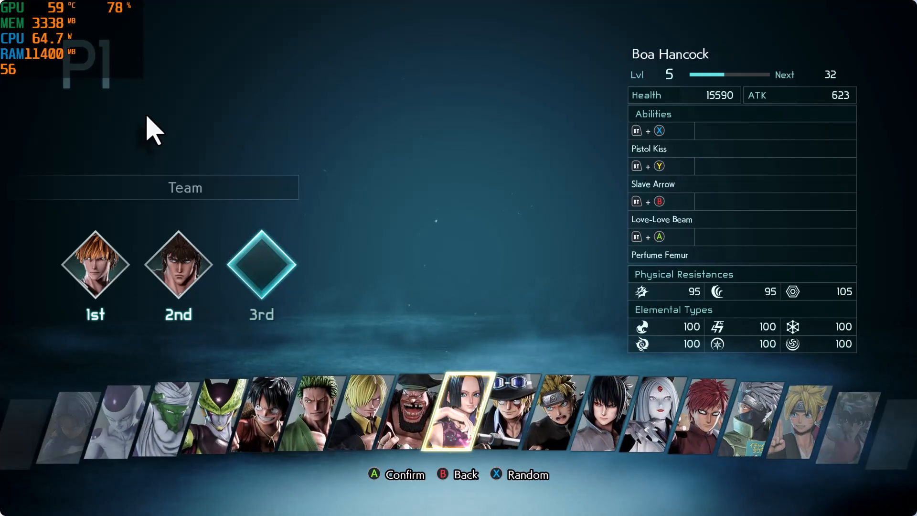
key("Left")
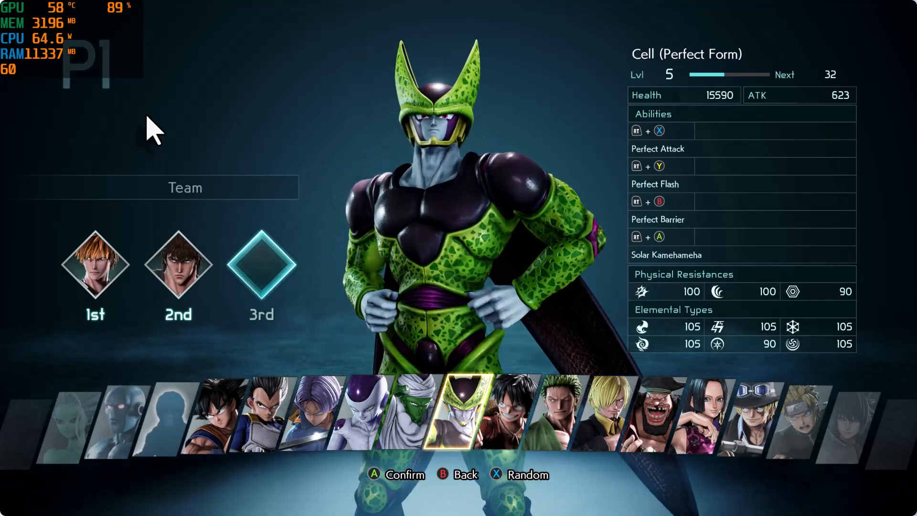
key("Return")
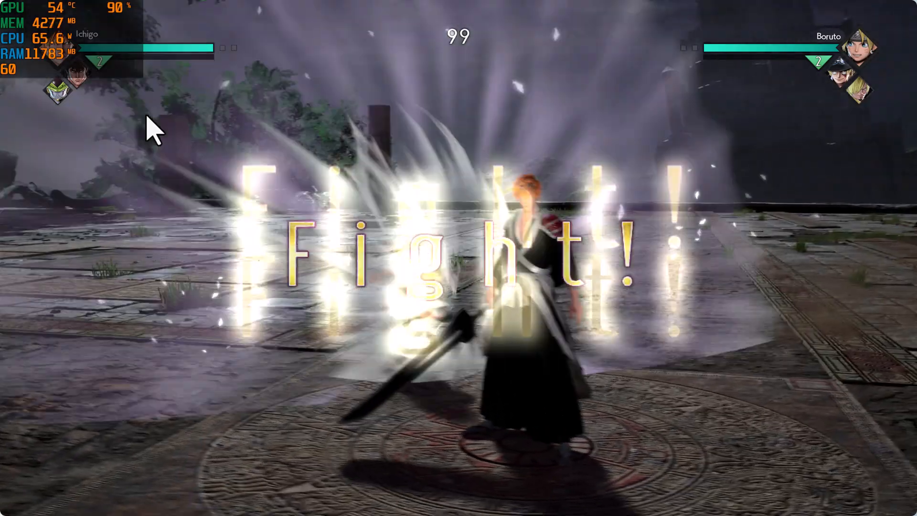
Step: Leave the battle, close the running JUMP FORCE game and minimize the File Explorer window to return to the desktop
key("Escape")
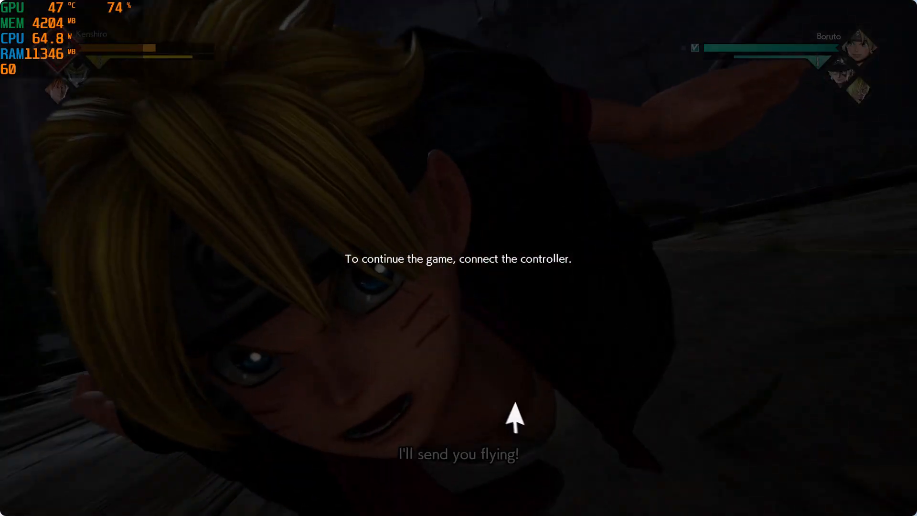
key("super")
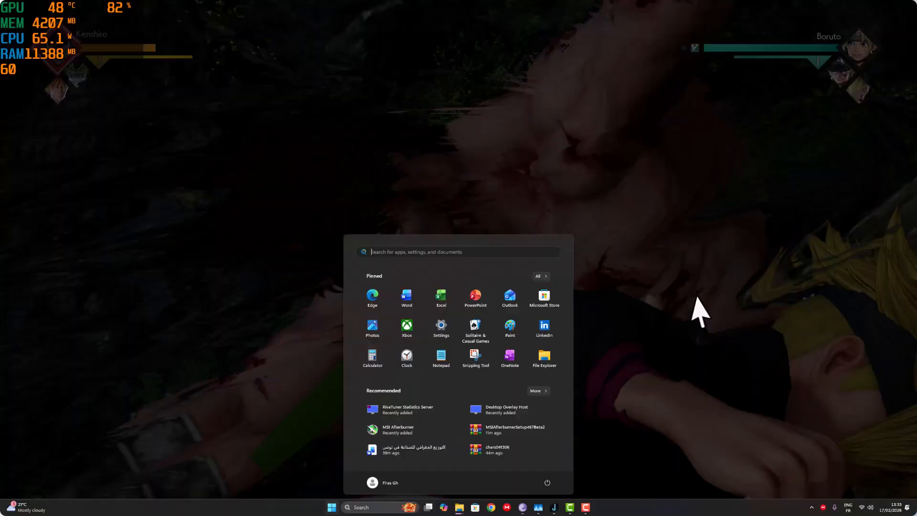
left_click(690, 297)
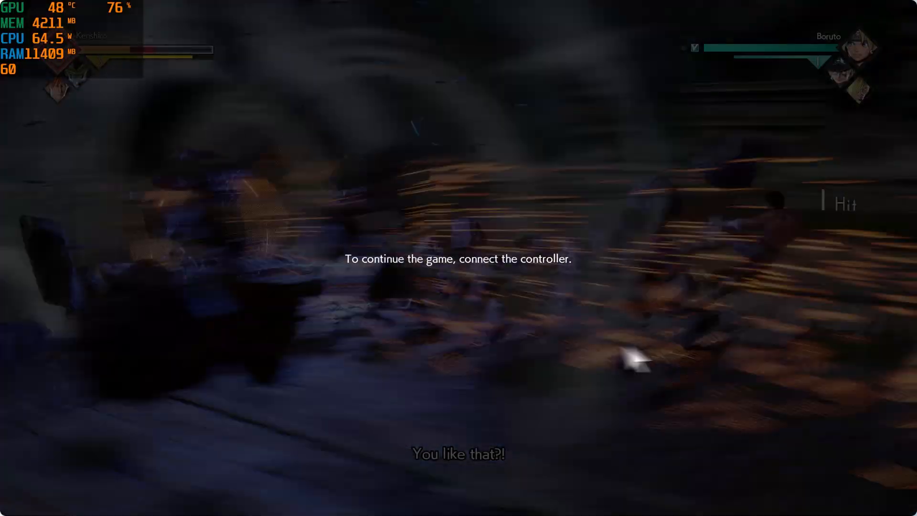
key("super")
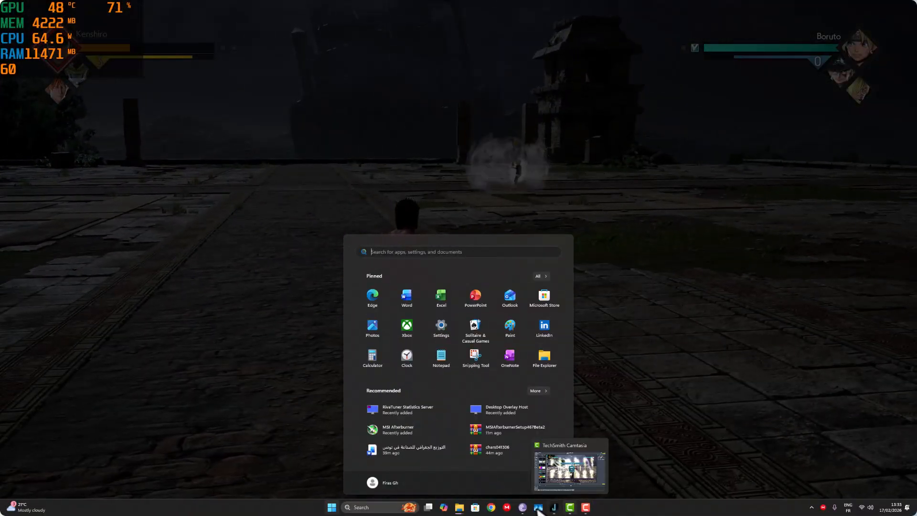
right_click(554, 507)
left_click(554, 488)
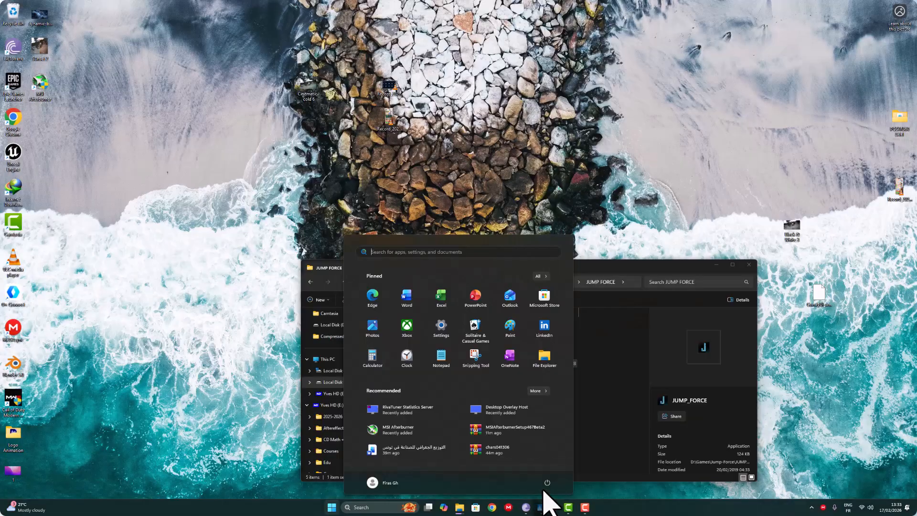
left_click(451, 167)
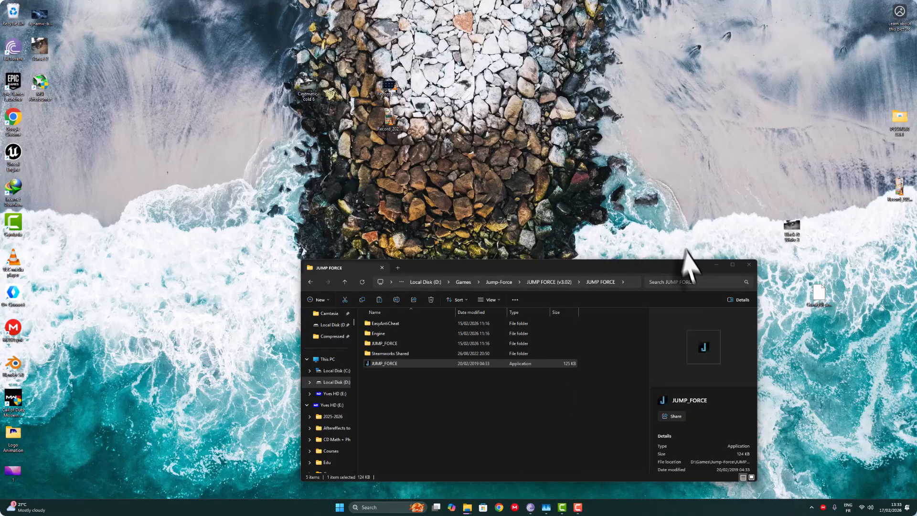
left_click(717, 265)
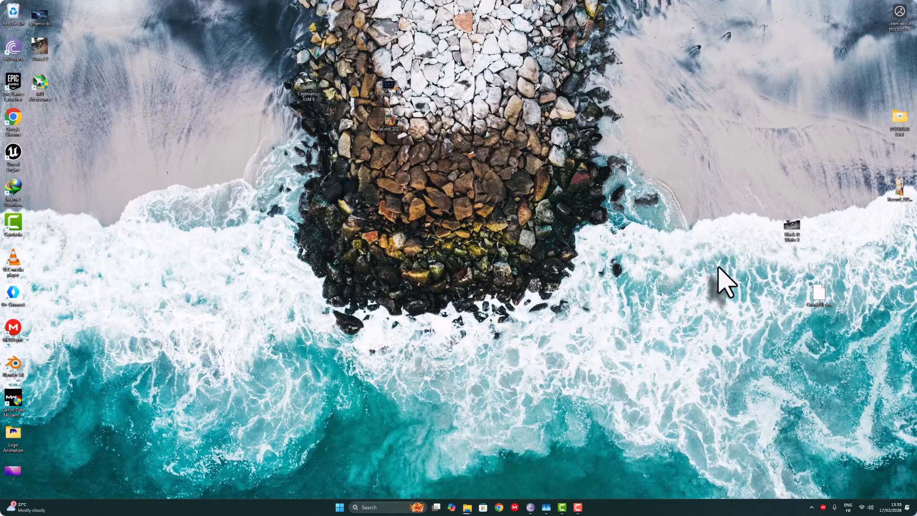